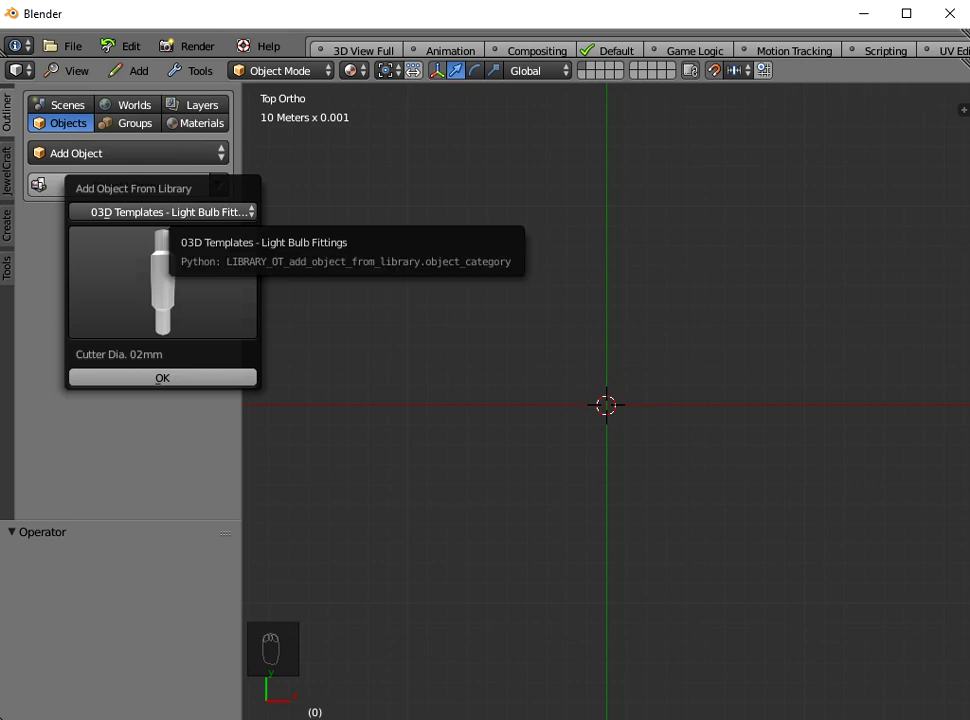
- Add Cross 2D (005) from the Patterns - Crosses (2D) library category and place it at about X -1.39 cm, Y -3.3 mm
{"action": "left_click", "coordinate": [162, 212]}
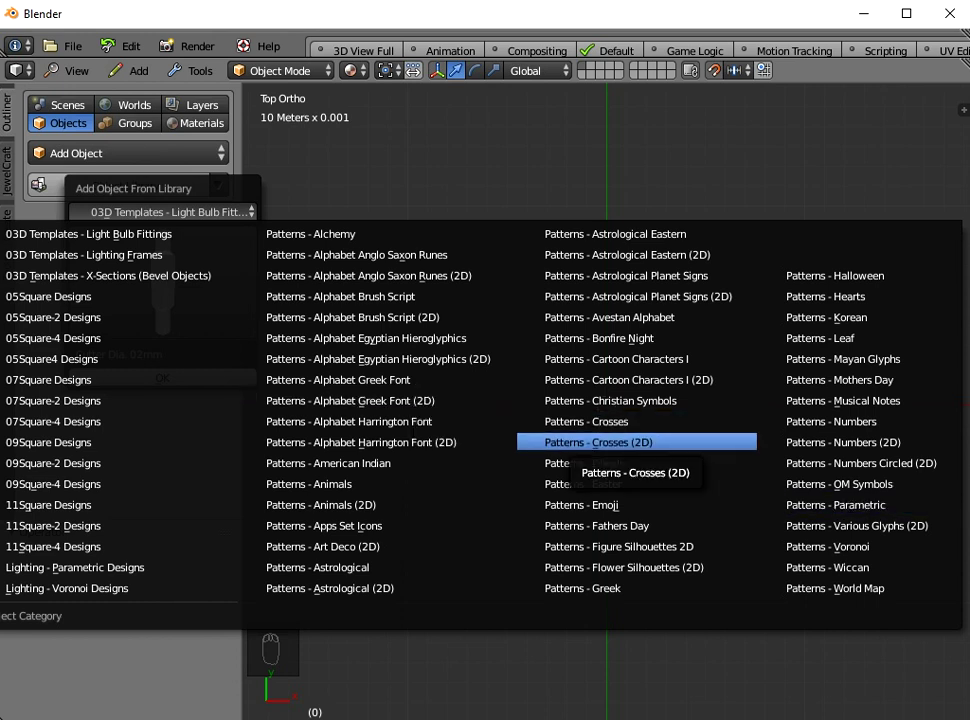
{"action": "left_click", "coordinate": [590, 442]}
{"action": "left_click", "coordinate": [150, 250]}
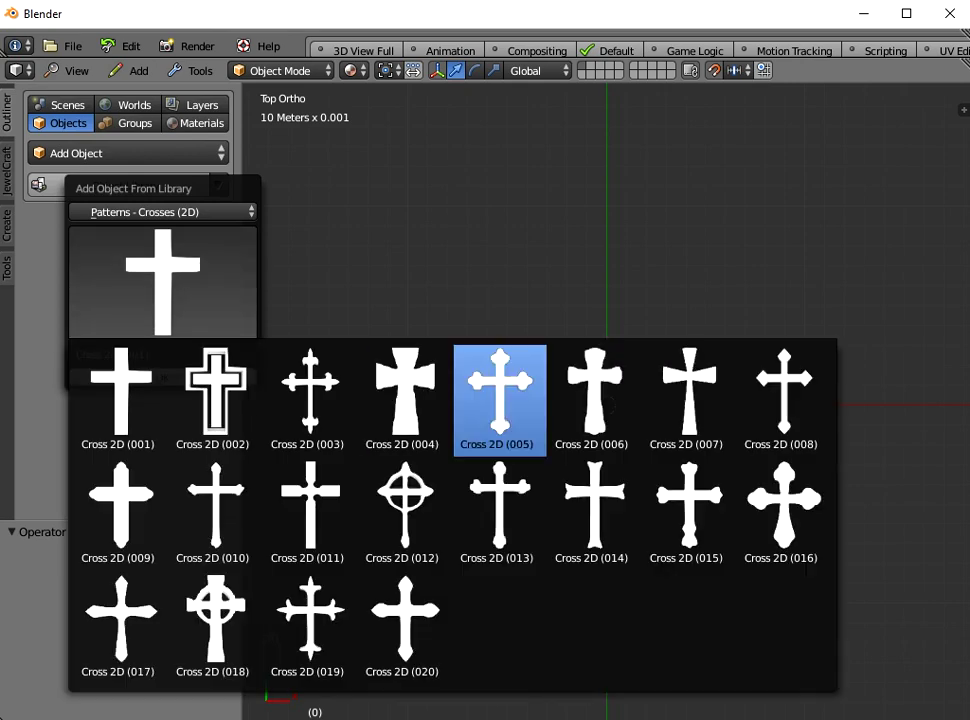
{"action": "left_click", "coordinate": [499, 395]}
{"action": "left_click", "coordinate": [162, 378]}
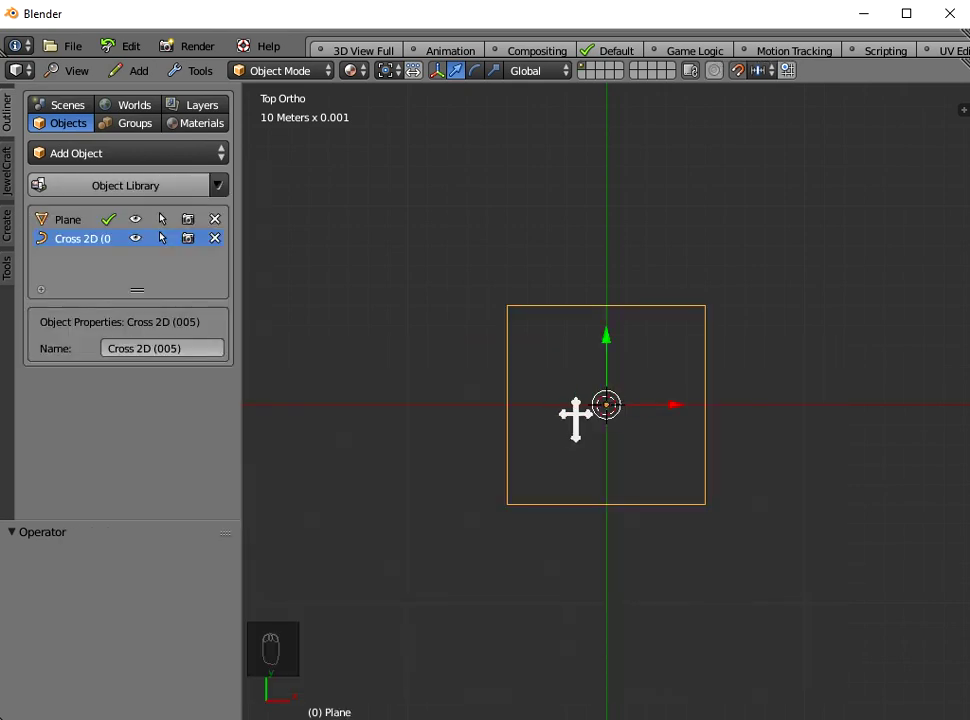
{"action": "left_click", "coordinate": [579, 411]}
- Add a second Cross 2D (005) from the object library at about X -3.9 mm, Y -1.28 cm, beside the first cross
{"action": "left_click", "coordinate": [150, 186]}
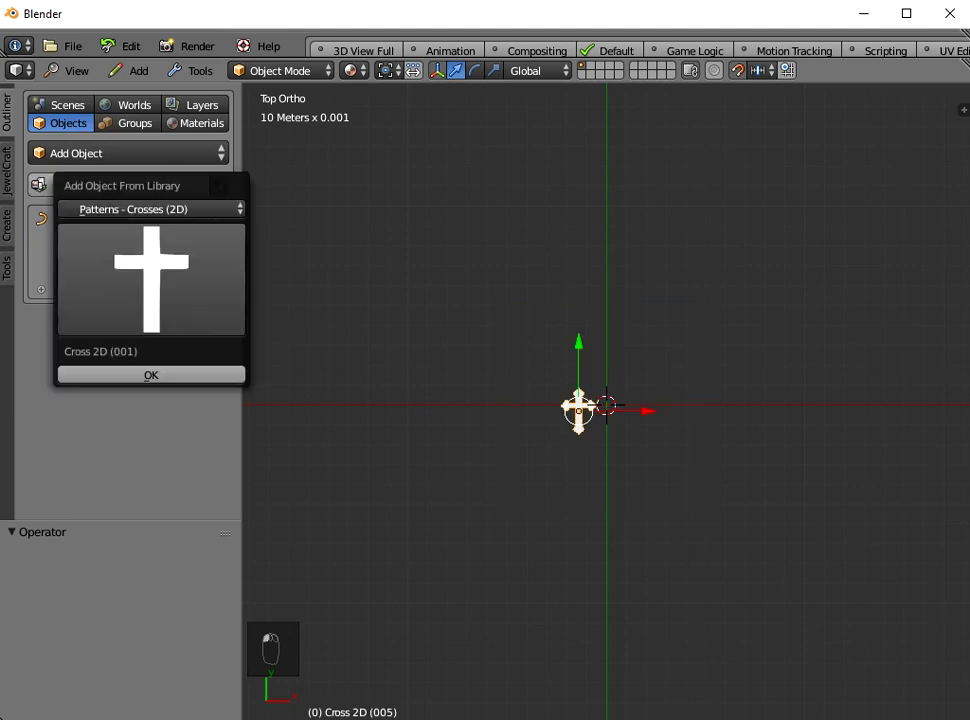
{"action": "left_click", "coordinate": [152, 270]}
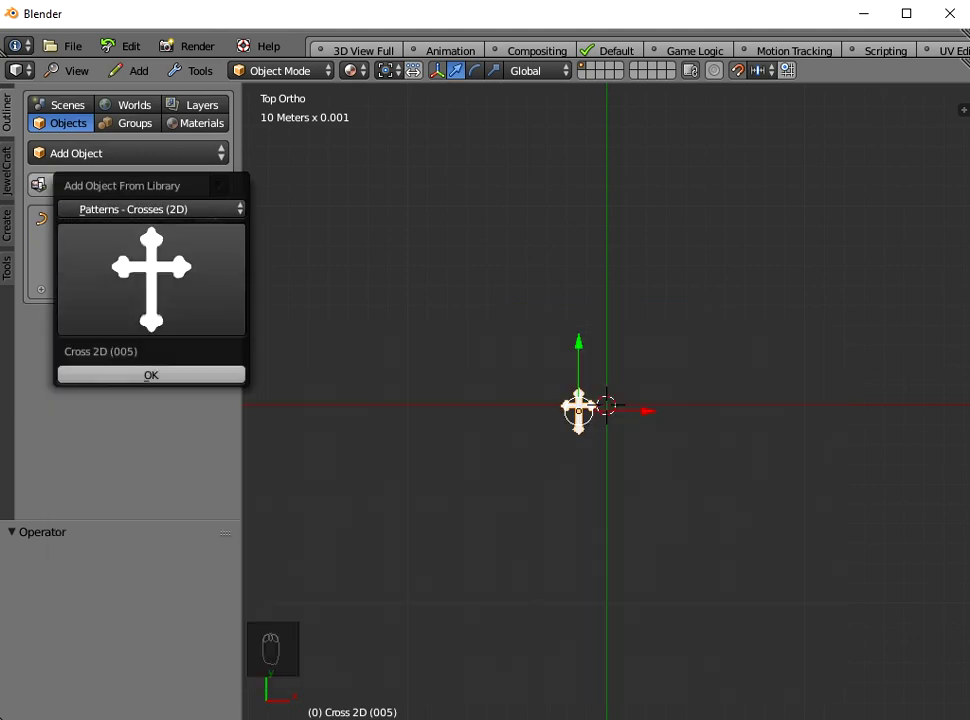
{"action": "left_click", "coordinate": [150, 375]}
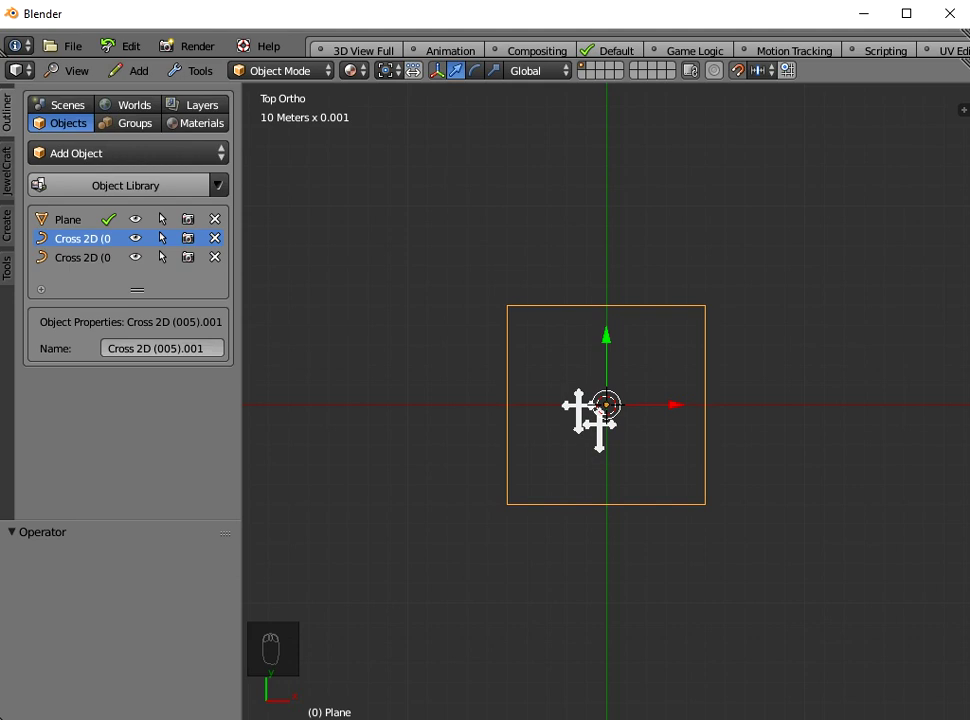
{"action": "left_click", "coordinate": [598, 430]}
{"action": "scroll", "coordinate": [606, 404], "scroll_direction": "up", "scroll_amount": 5}
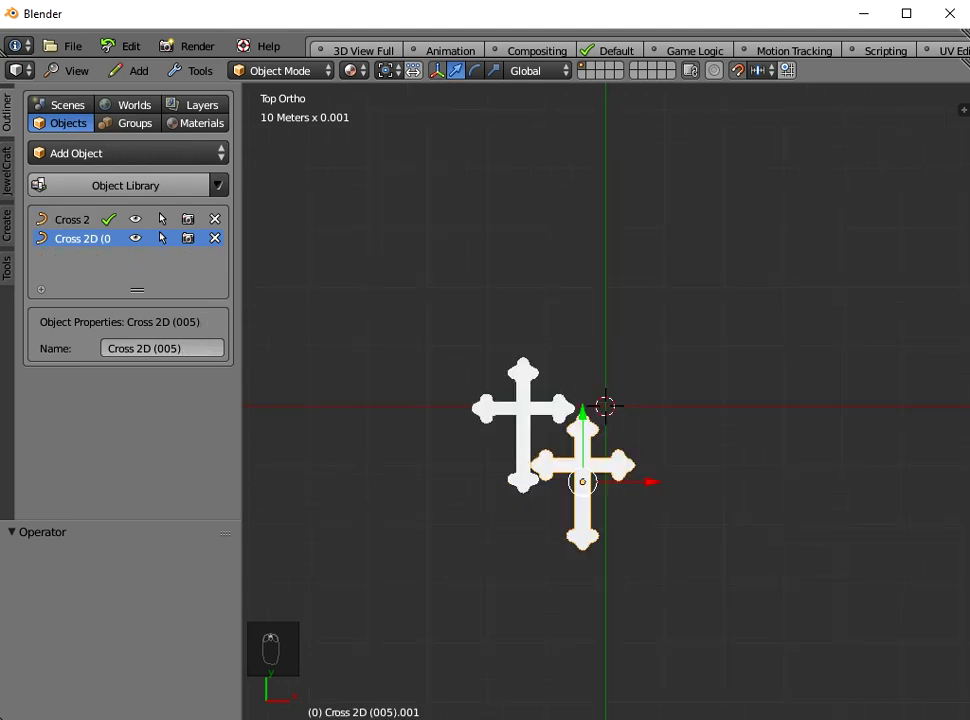
- Show the object properties and examine the extruded thickness and curve settings of the two crosses from several angles
{"action": "key", "text": "n"}
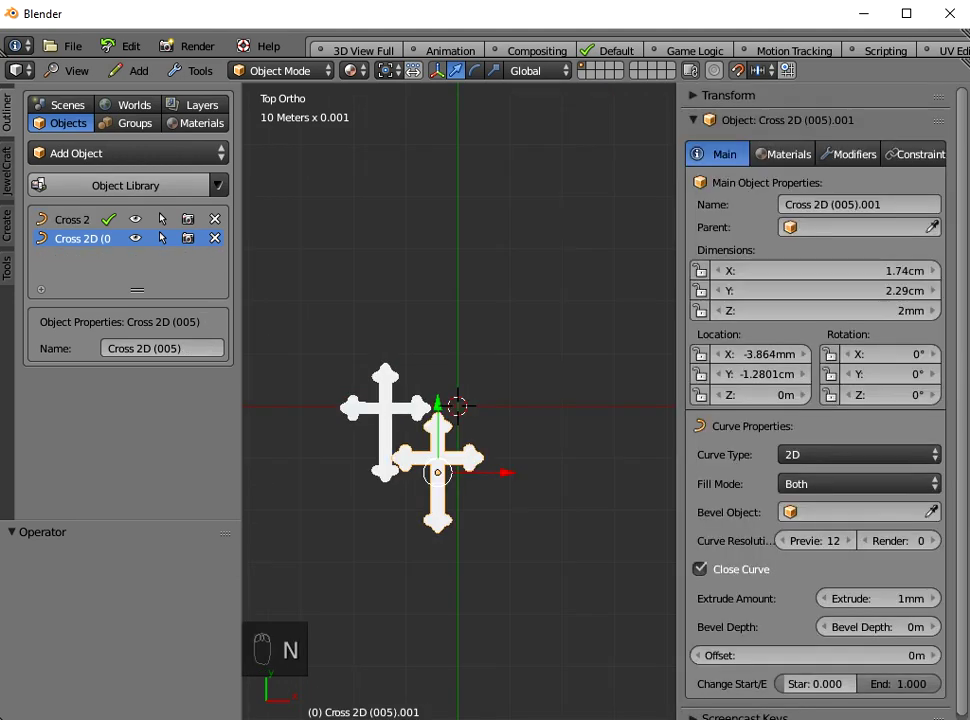
{"action": "middle_click_drag", "start_coordinate": [458, 400], "coordinate": [500, 370]}
{"action": "scroll", "coordinate": [458, 400], "scroll_direction": "up", "scroll_amount": 2}
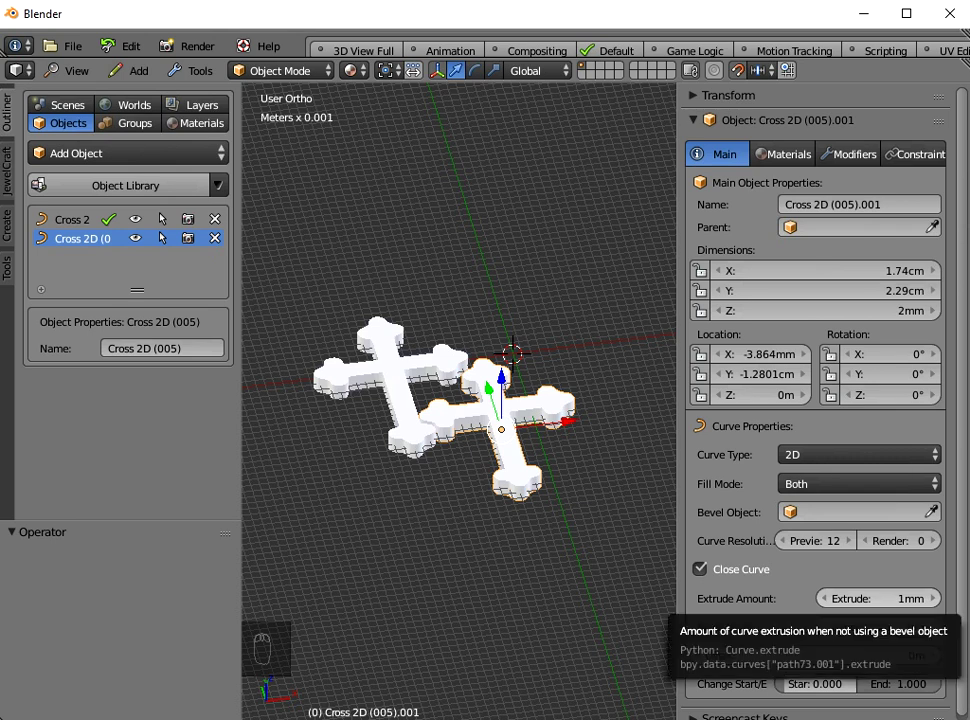
{"action": "mouse_move", "coordinate": [520, 450]}
{"action": "middle_mouse_down"}
{"action": "mouse_move", "coordinate": [528, 393]}
{"action": "mouse_move", "coordinate": [516, 468]}
{"action": "middle_mouse_up"}
{"action": "scroll", "coordinate": [526, 403], "scroll_direction": "up", "scroll_amount": 2}
{"action": "scroll", "coordinate": [526, 403], "scroll_direction": "down", "scroll_amount": 3}
{"action": "scroll", "coordinate": [516, 468], "scroll_direction": "down", "scroll_amount": 1}
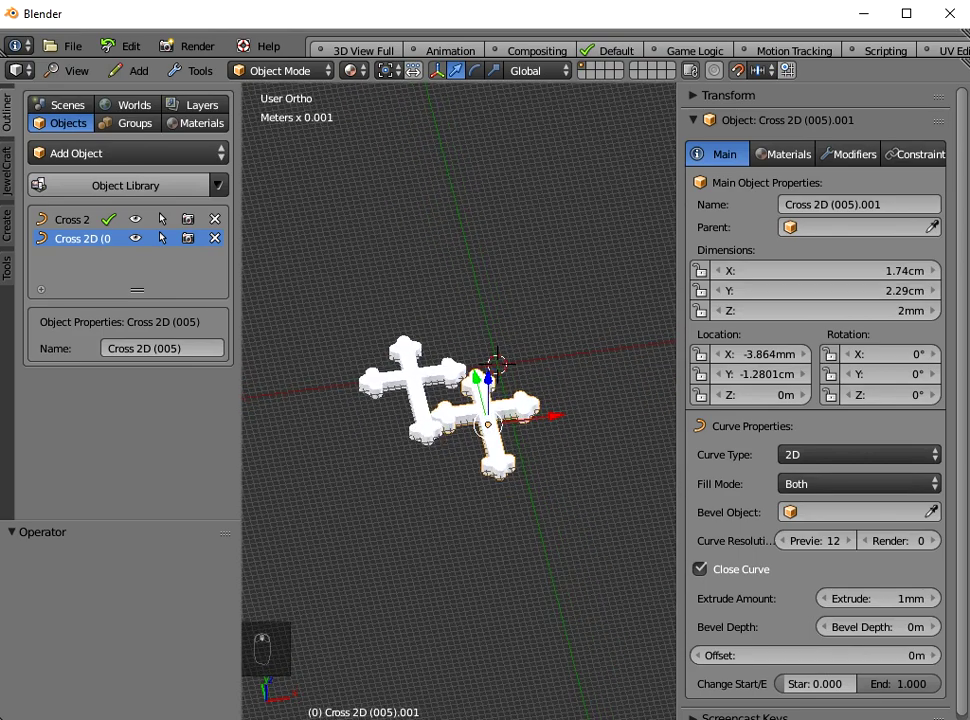
{"action": "middle_click_drag", "start_coordinate": [518, 400], "coordinate": [516, 498]}
{"action": "scroll", "coordinate": [516, 498], "scroll_direction": "up", "scroll_amount": 2}
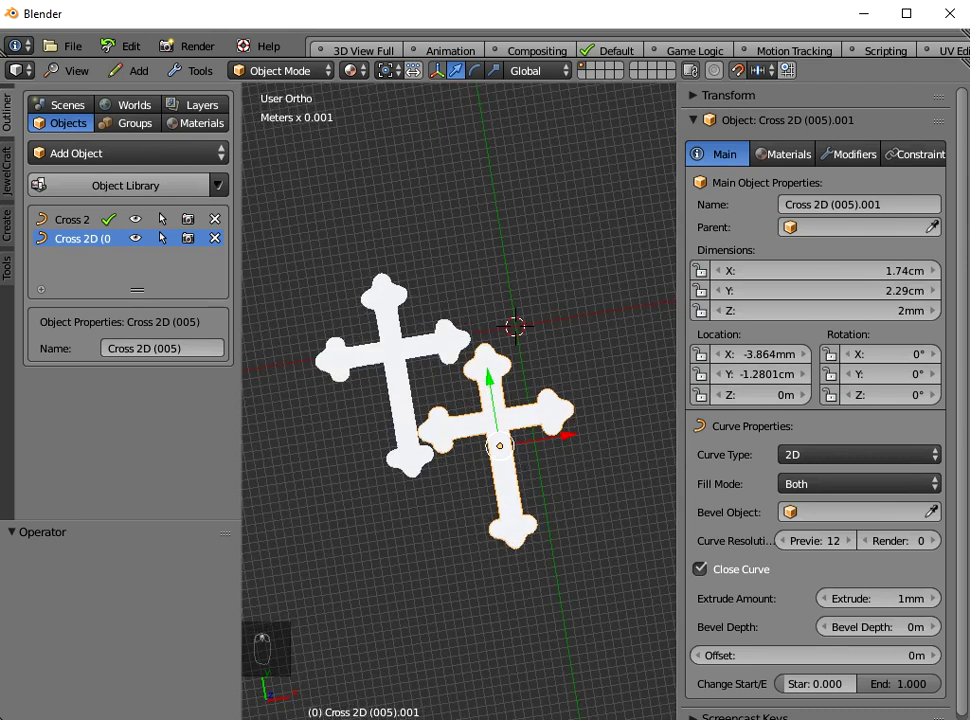
{"action": "middle_click_drag", "start_coordinate": [500, 445], "coordinate": [506, 410]}
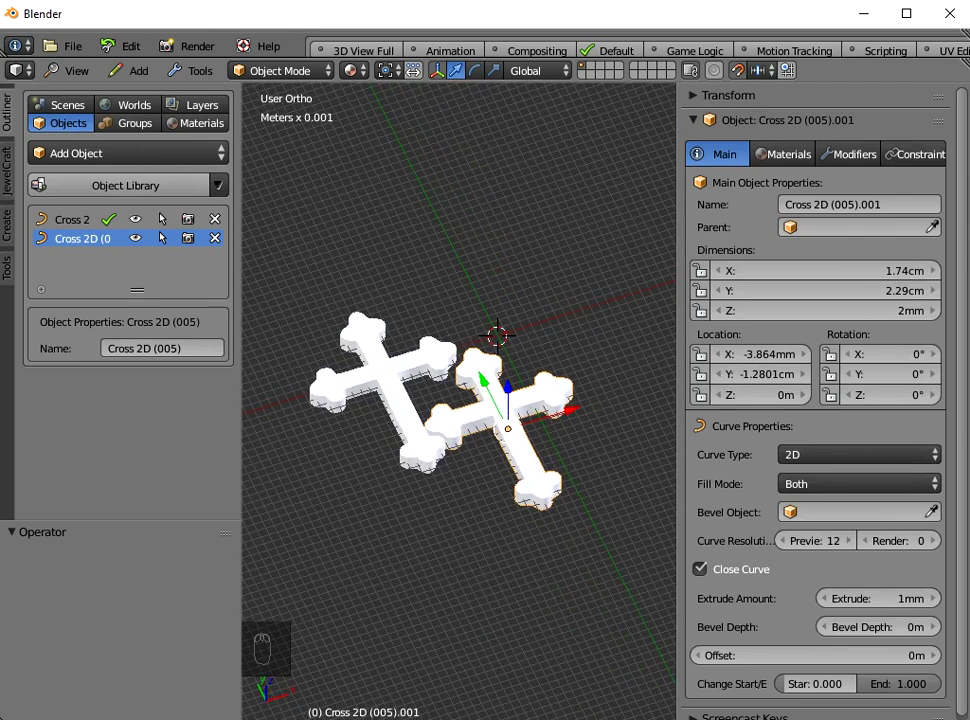
{"action": "middle_click_drag", "start_coordinate": [506, 410], "coordinate": [527, 439], "text": "shift"}
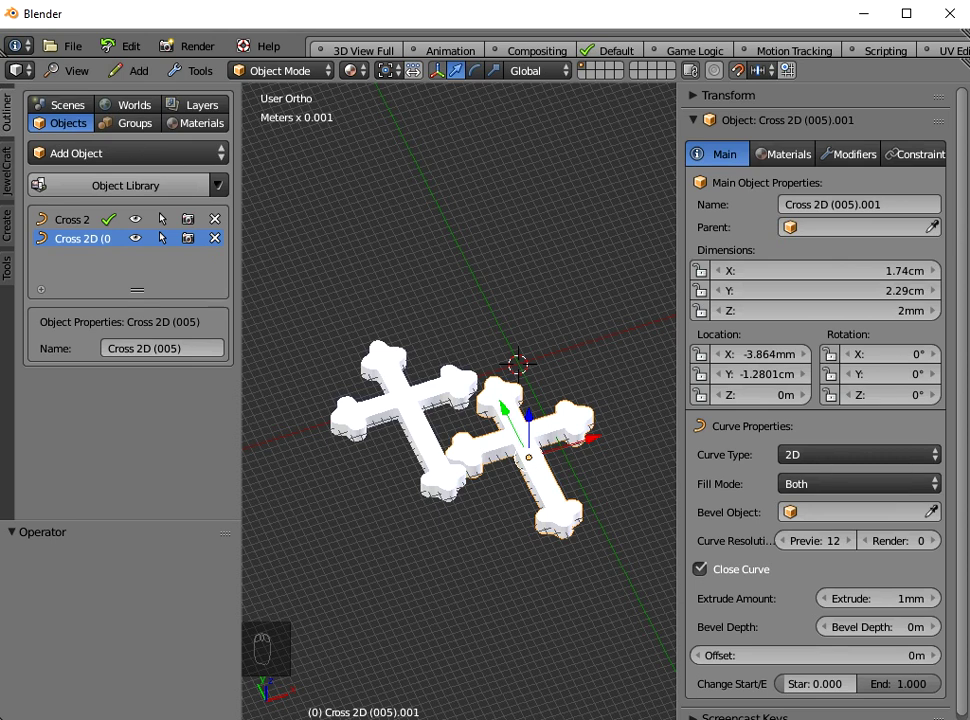
- Move the second cross by -4 mm in X, 3 mm in Y and 1 mm in Z so it overlaps the first cross
{"action": "left_click", "coordinate": [545, 485]}
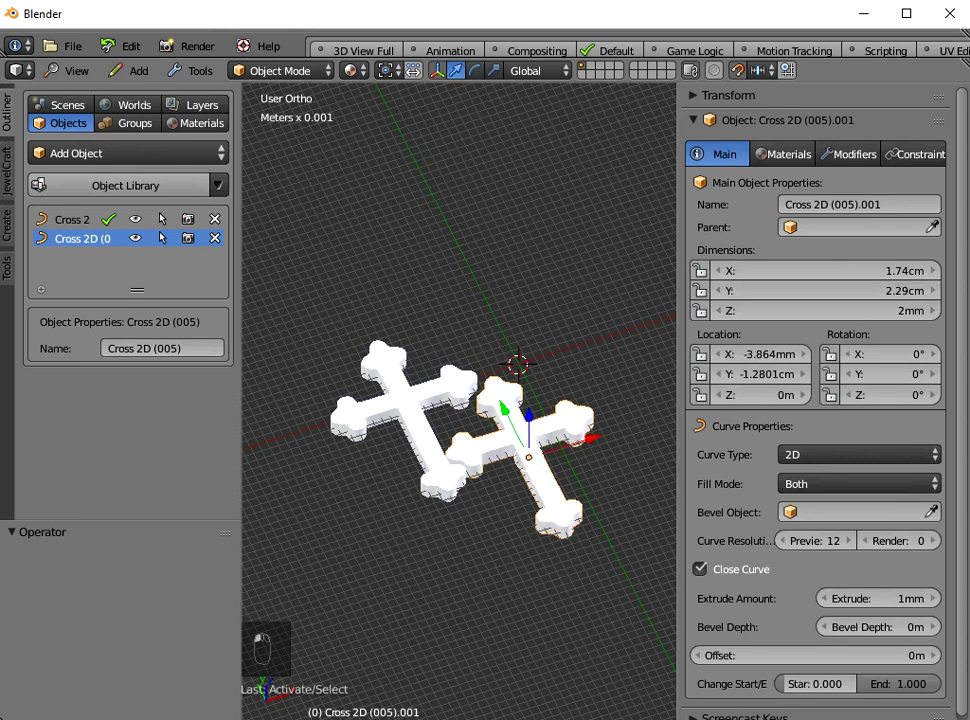
{"action": "key", "text": "g"}
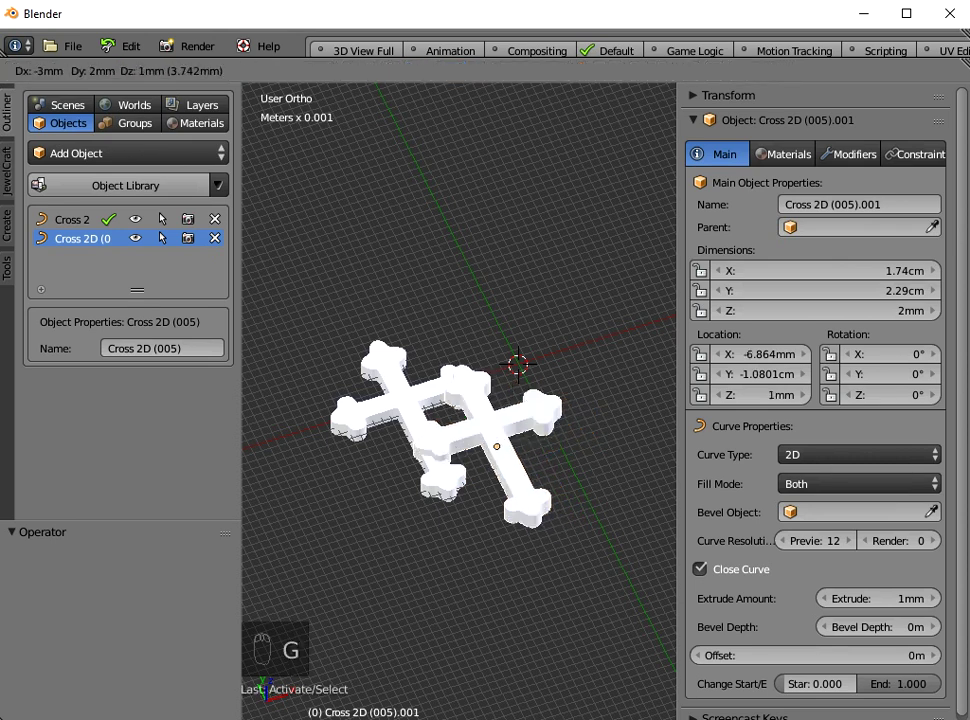
{"action": "middle_click_drag", "start_coordinate": [470, 430], "coordinate": [470, 485]}
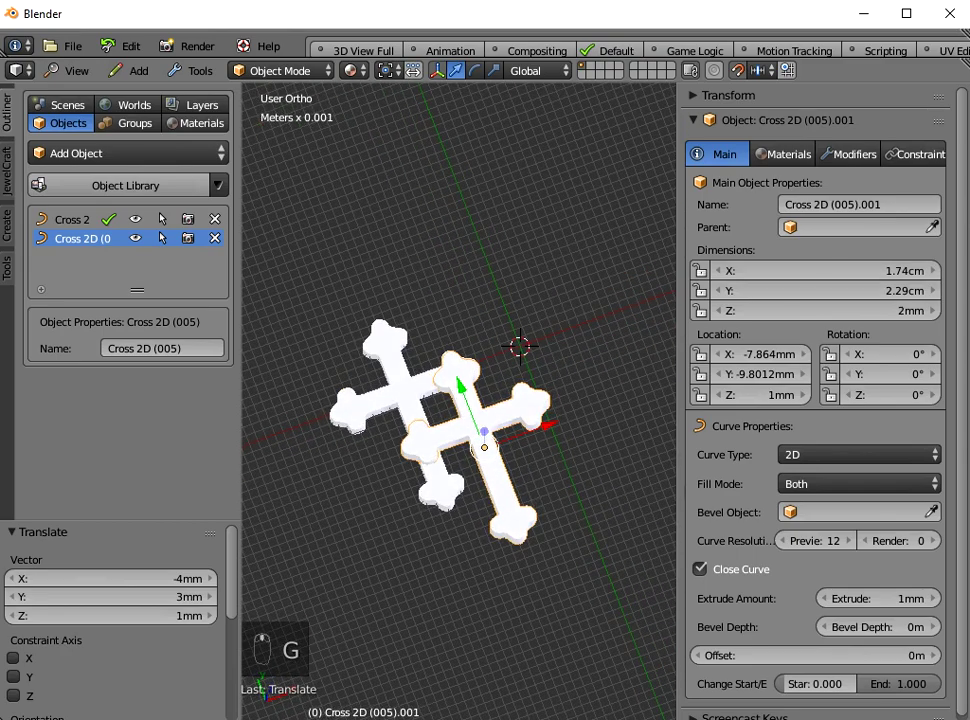
- Select both overlapping crosses and join them into a single curve object
{"action": "scroll", "coordinate": [470, 485], "scroll_direction": "up", "scroll_amount": 3}
{"action": "left_click", "coordinate": [365, 385], "text": "shift"}
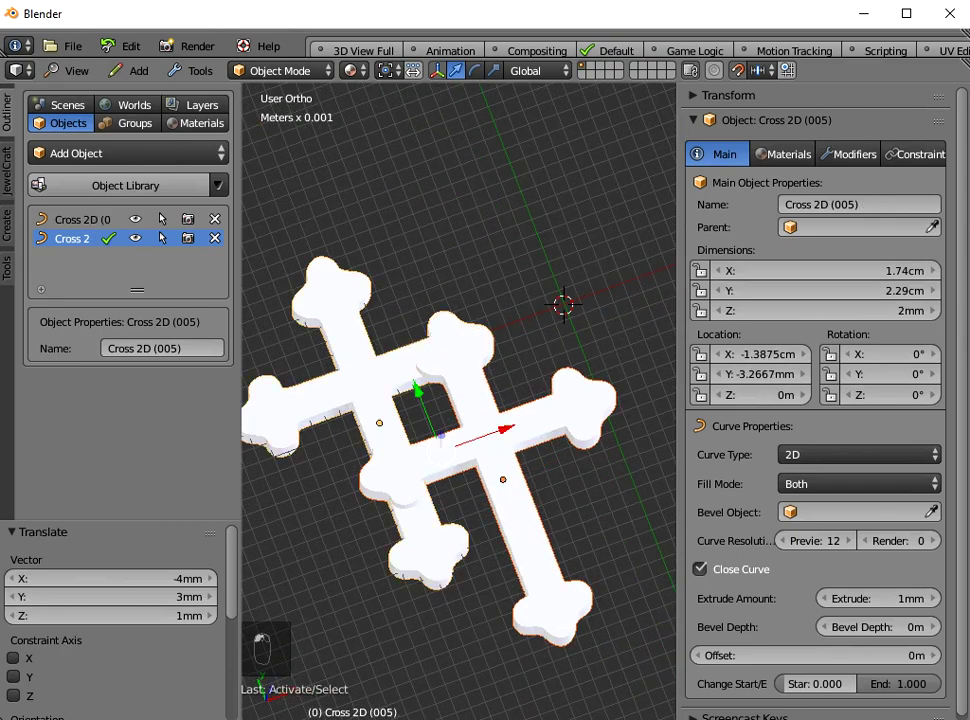
{"action": "middle_click_drag", "start_coordinate": [425, 430], "coordinate": [477, 327], "text": "shift"}
{"action": "left_click", "coordinate": [196, 71]}
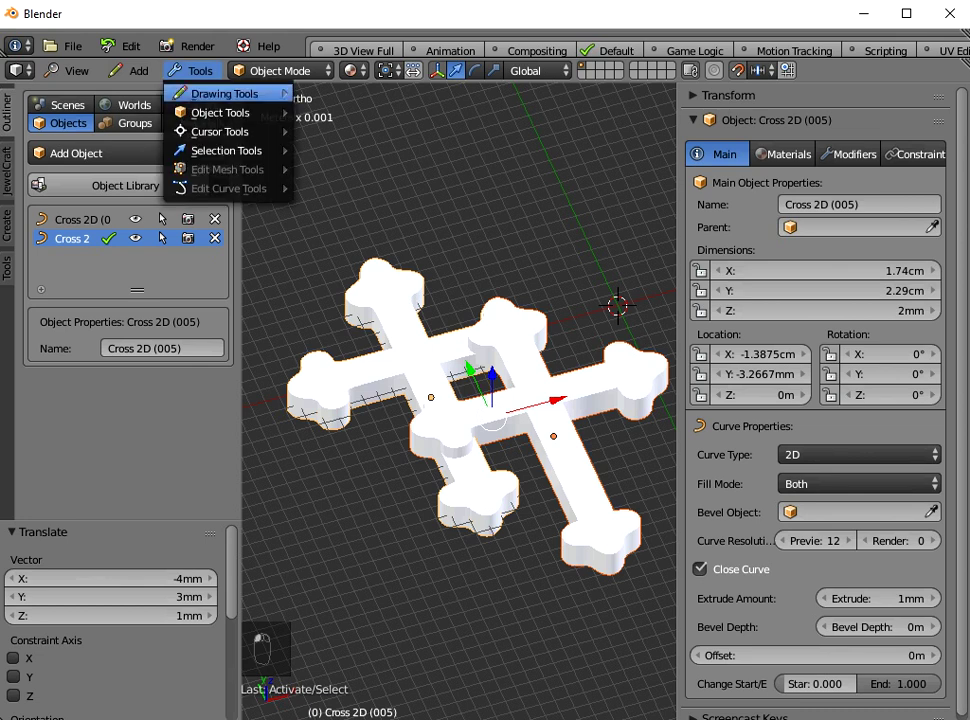
{"action": "mouse_move", "coordinate": [222, 113]}
{"action": "left_click", "coordinate": [330, 214]}
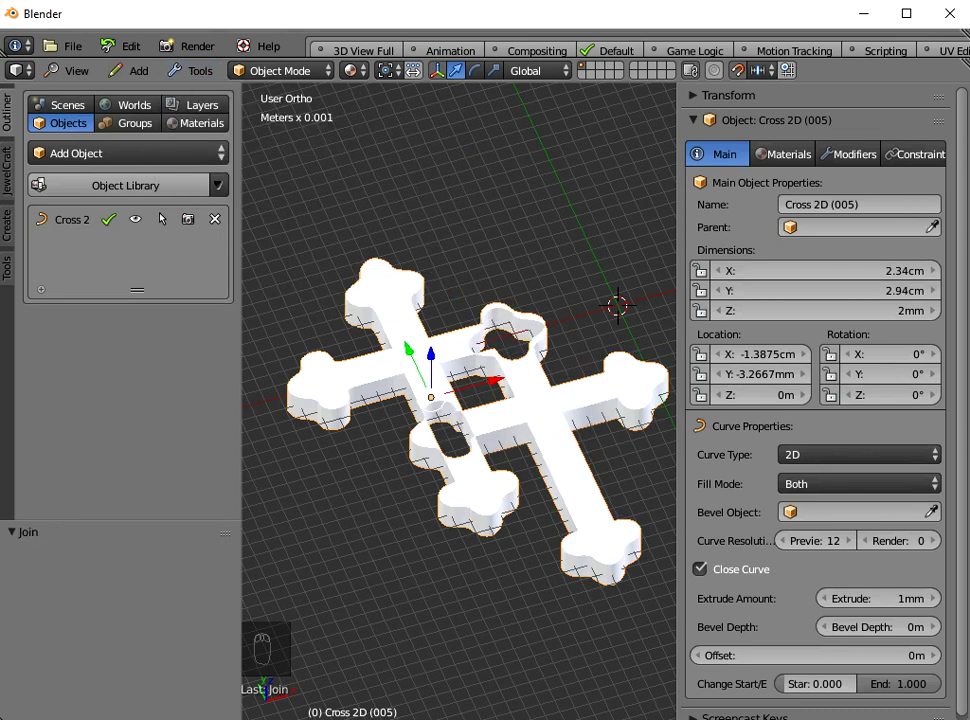
- Examine the areas of the joined curve where the two crosses overlap, from different angles and distances
{"action": "middle_click_drag", "start_coordinate": [459, 330], "coordinate": [461, 385]}
{"action": "scroll", "coordinate": [459, 402], "scroll_direction": "up", "scroll_amount": 3}
{"action": "scroll", "coordinate": [459, 402], "scroll_direction": "down", "scroll_amount": 4}
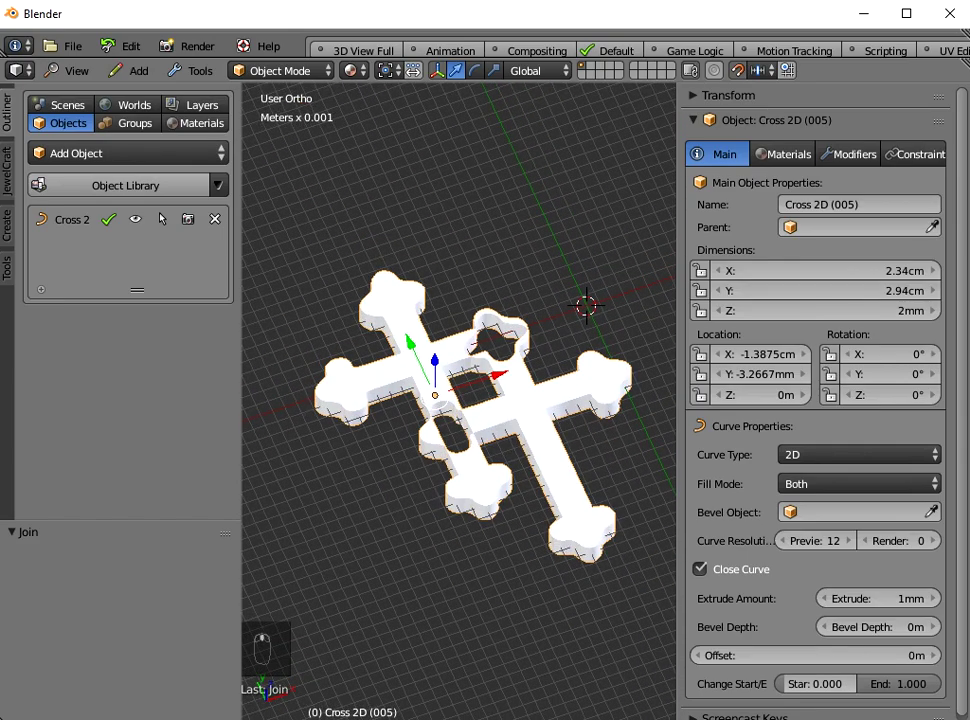
{"action": "scroll", "coordinate": [459, 400], "scroll_direction": "up", "scroll_amount": 3}
{"action": "scroll", "coordinate": [459, 400], "scroll_direction": "down", "scroll_amount": 3}
{"action": "middle_click_drag", "start_coordinate": [459, 400], "coordinate": [459, 450]}
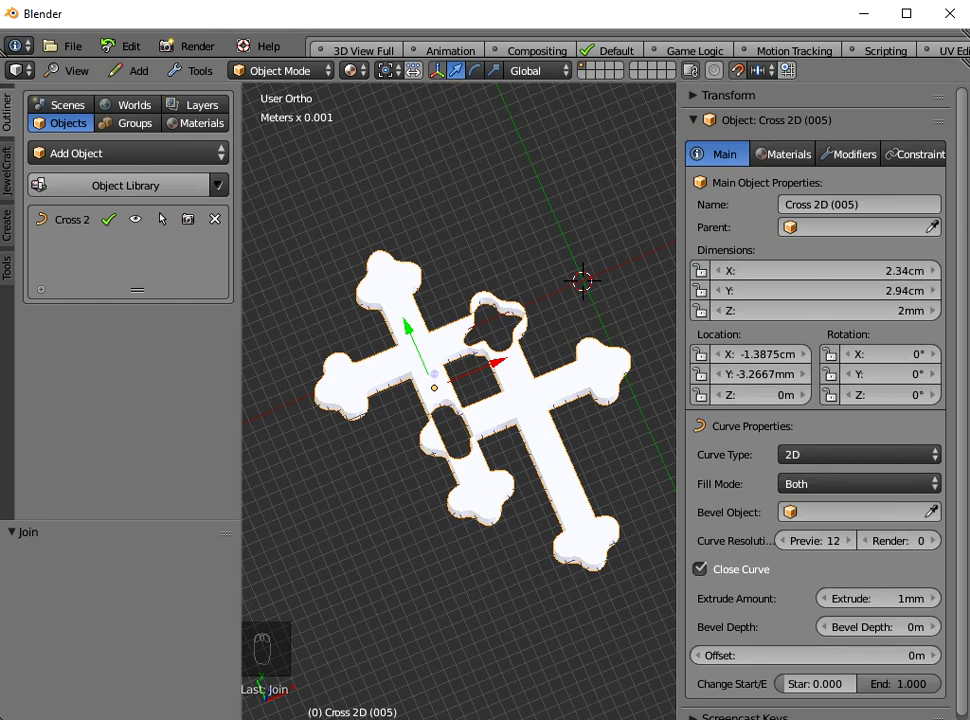
{"action": "scroll", "coordinate": [459, 400], "scroll_direction": "down", "scroll_amount": 3}
{"action": "mouse_move", "coordinate": [459, 400]}
{"action": "middle_mouse_down"}
{"action": "mouse_move", "coordinate": [461, 345]}
{"action": "mouse_move", "coordinate": [461, 425]}
{"action": "middle_mouse_up"}
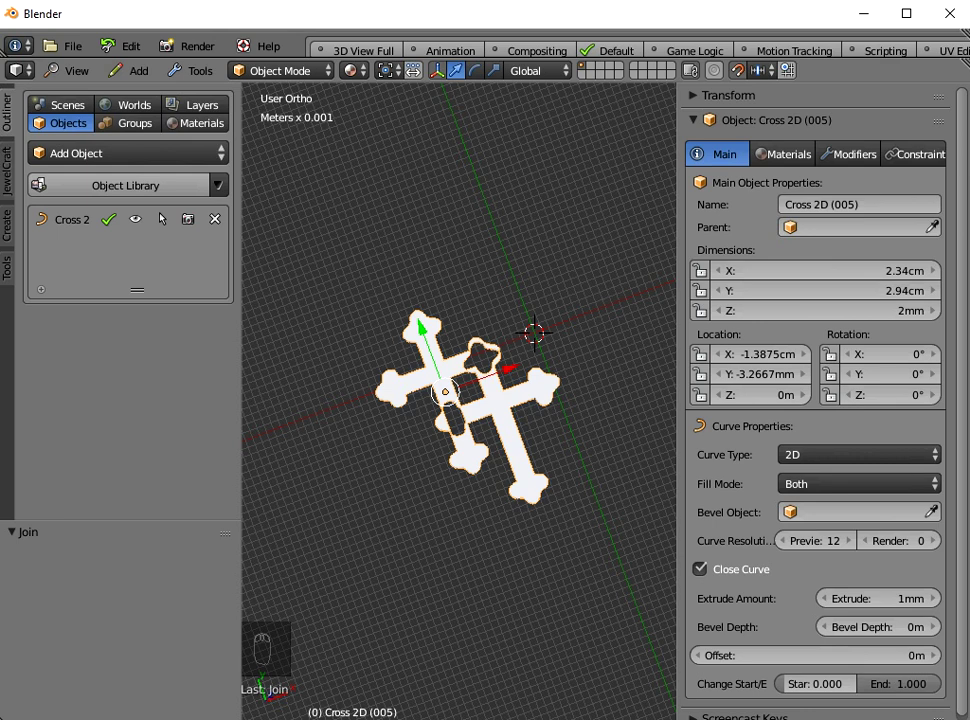
- Delete the joined crosses and return the viewport to the top view
{"action": "key", "text": "x"}
{"action": "left_click", "coordinate": [466, 343]}
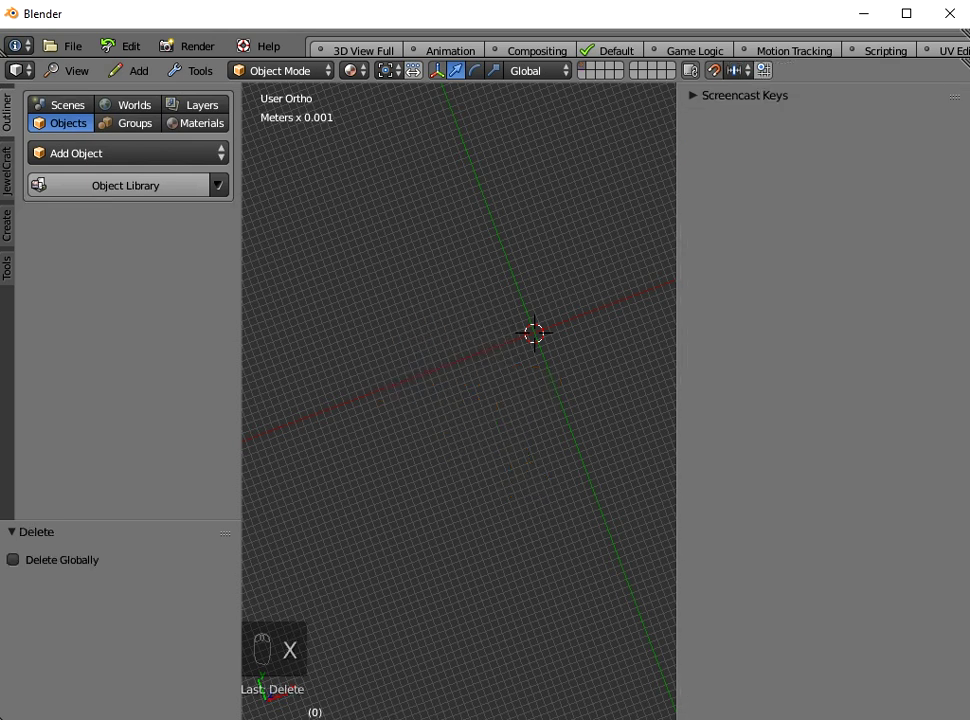
{"action": "left_click", "coordinate": [67, 70]}
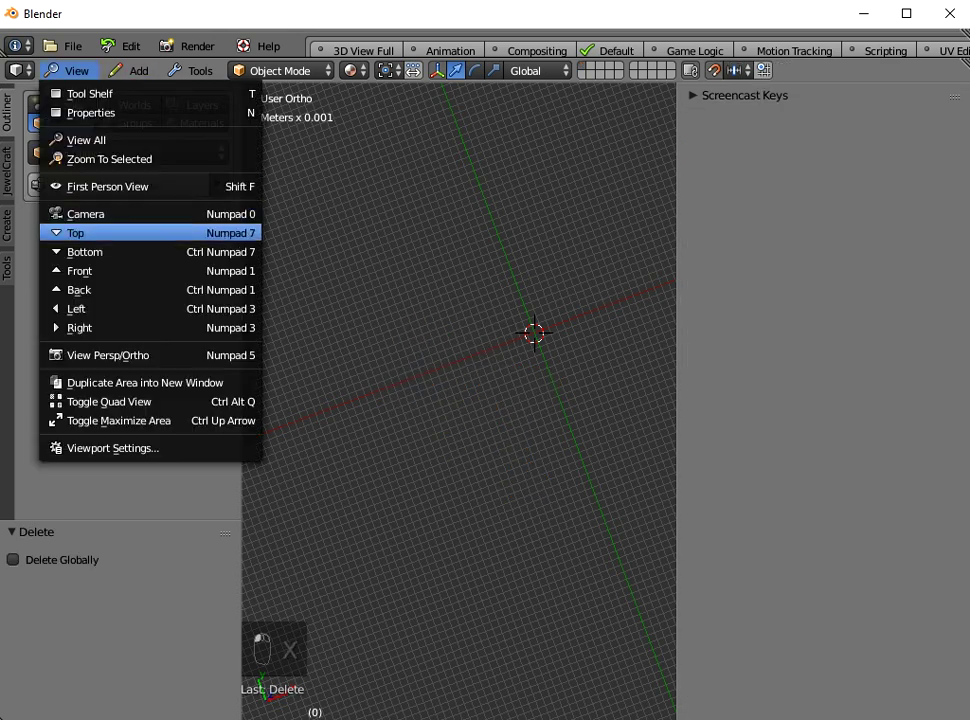
{"action": "left_click", "coordinate": [87, 232]}
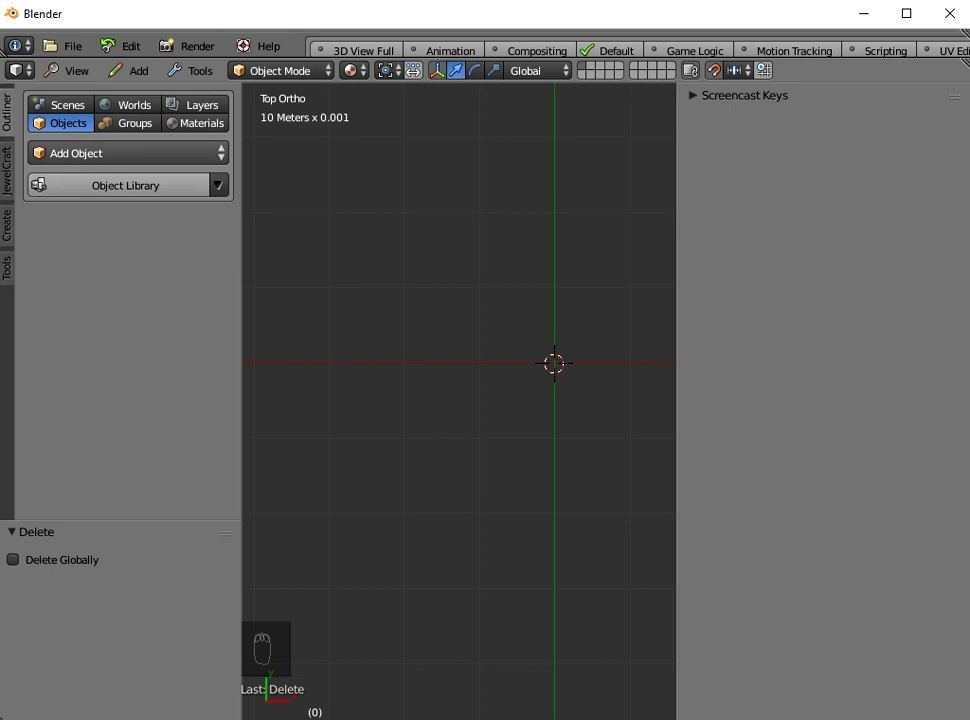
- Add Heart (013) from the Patterns - Hearts library category and place it at about X -1.27 cm, Y -3.3 mm
{"action": "left_click", "coordinate": [125, 185]}
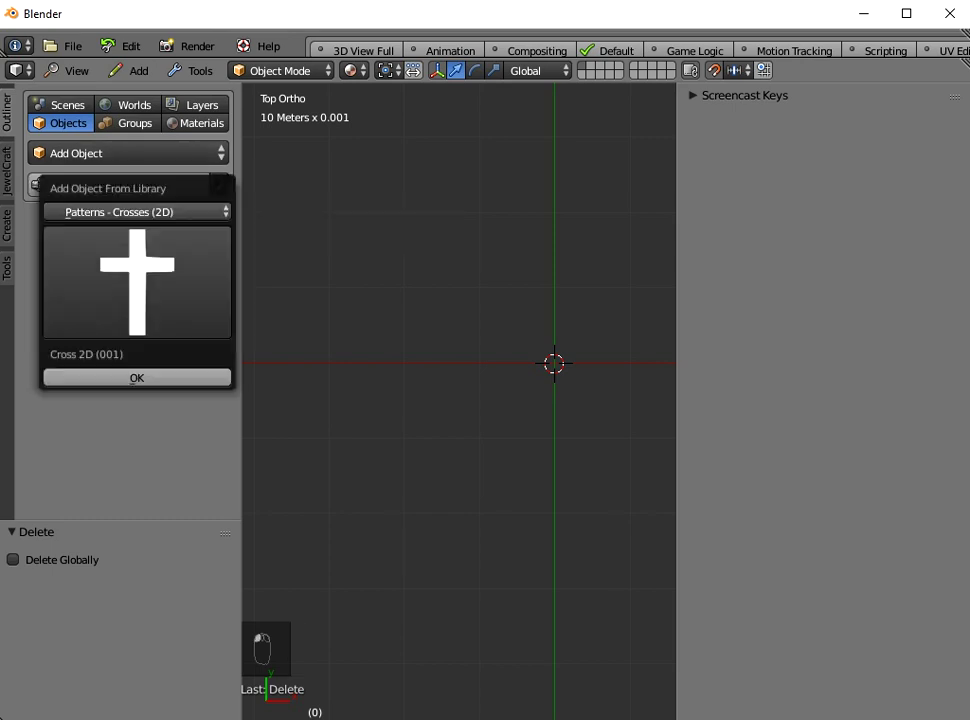
{"action": "left_click", "coordinate": [137, 212]}
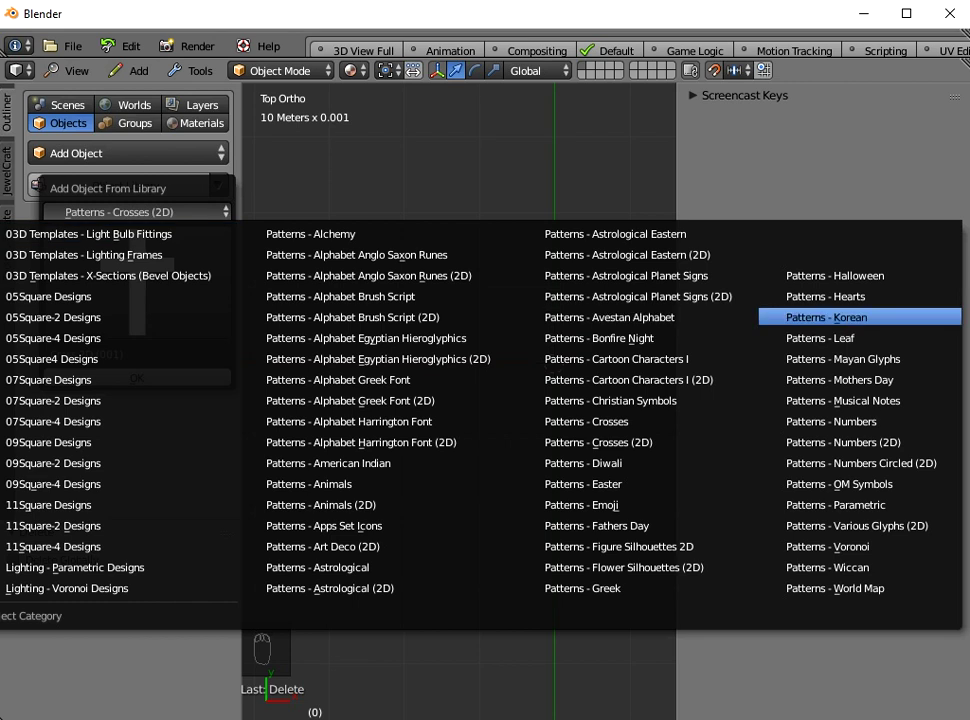
{"action": "left_click", "coordinate": [826, 296]}
{"action": "left_click", "coordinate": [137, 282]}
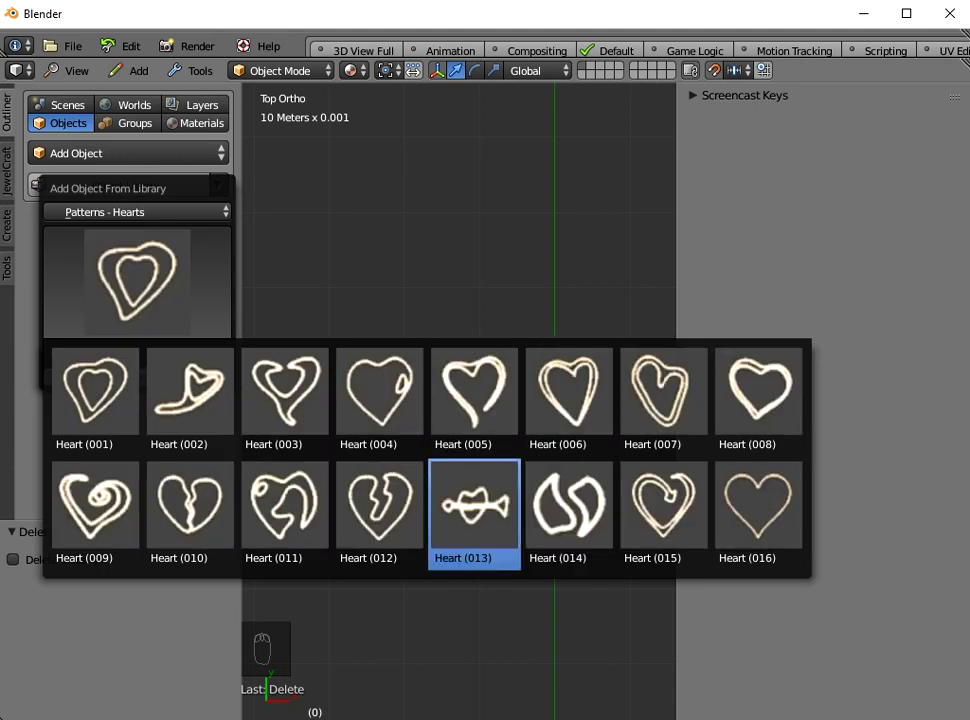
{"action": "left_click", "coordinate": [474, 500]}
{"action": "left_click", "coordinate": [137, 376]}
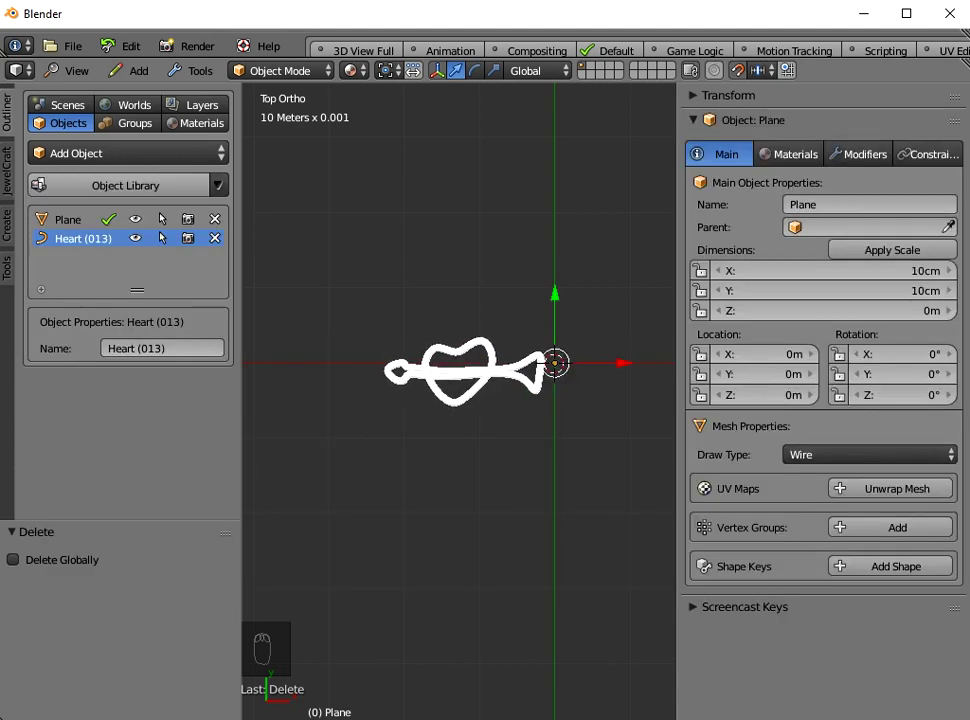
{"action": "left_click", "coordinate": [459, 387]}
- Add Heart (015) from the same library category and place it at about X 5.6 mm, Y -1.51 cm
{"action": "left_click", "coordinate": [138, 185]}
{"action": "left_click", "coordinate": [138, 280]}
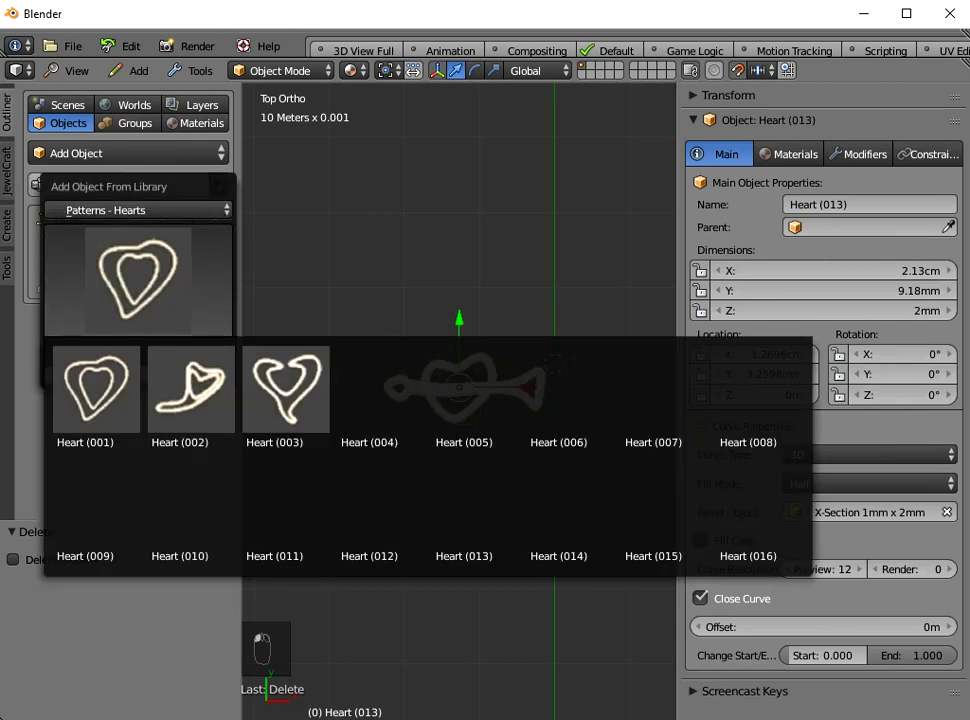
{"action": "left_click", "coordinate": [664, 500]}
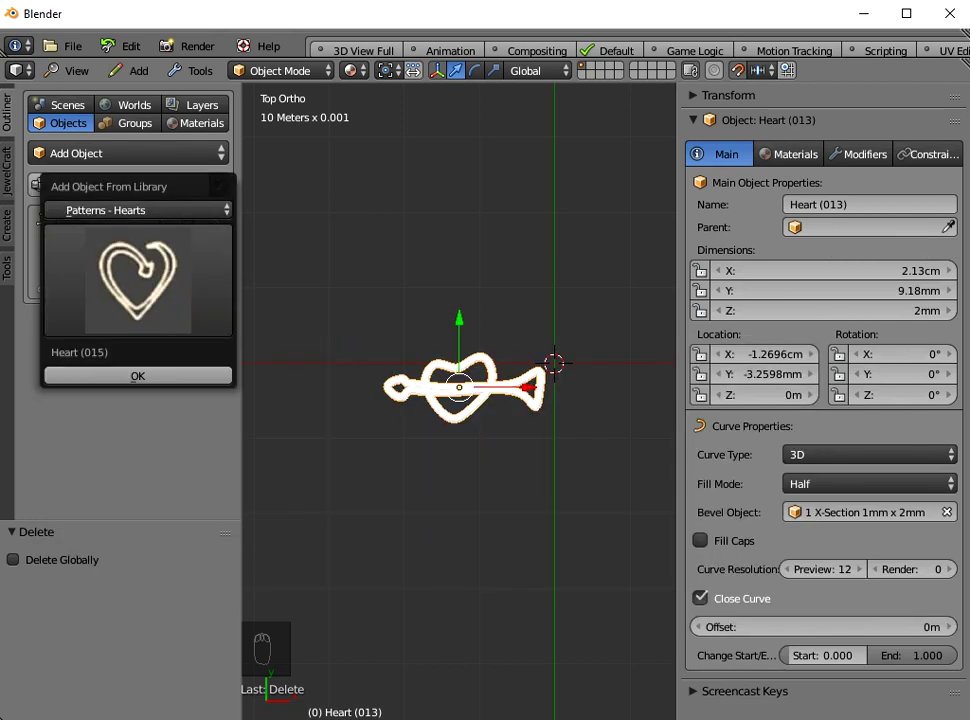
{"action": "left_click", "coordinate": [137, 376]}
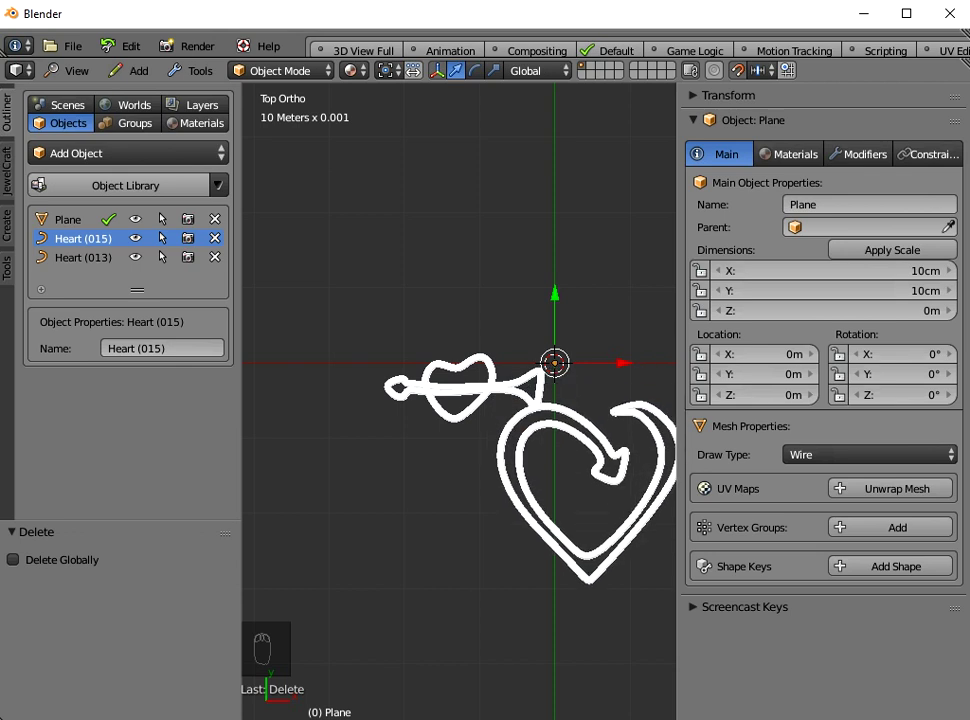
{"action": "left_click", "coordinate": [597, 475]}
- Move Heart (015) by -2 cm in X and 1 cm in Y so it overlaps Heart (013)
{"action": "scroll", "coordinate": [597, 475], "scroll_direction": "up", "scroll_amount": 2}
{"action": "scroll", "coordinate": [460, 400], "scroll_direction": "down", "scroll_amount": 2}
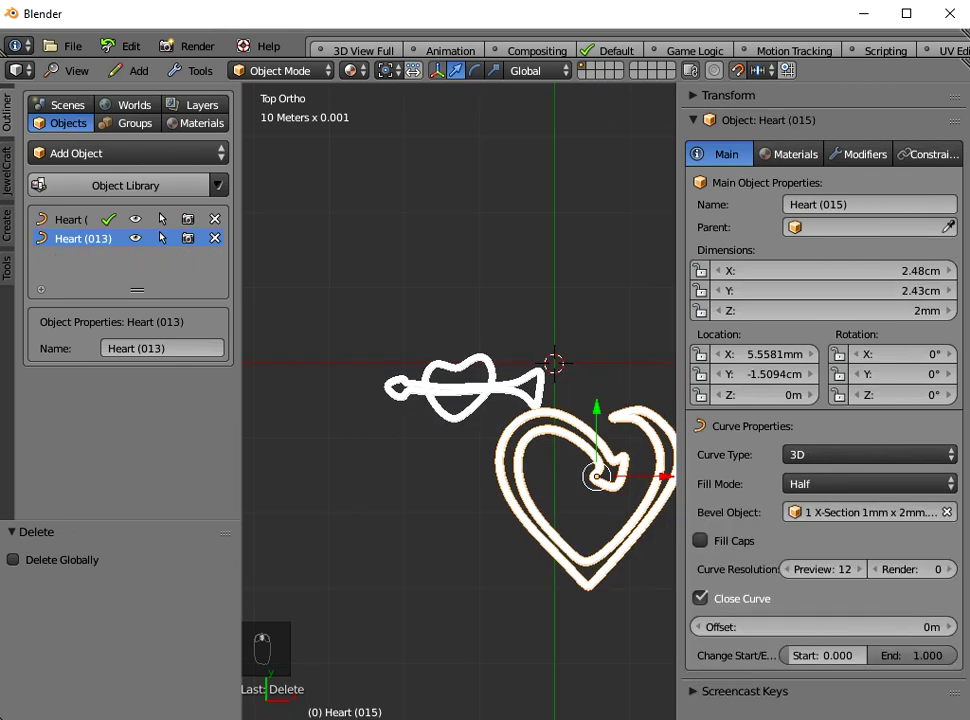
{"action": "key", "text": "g"}
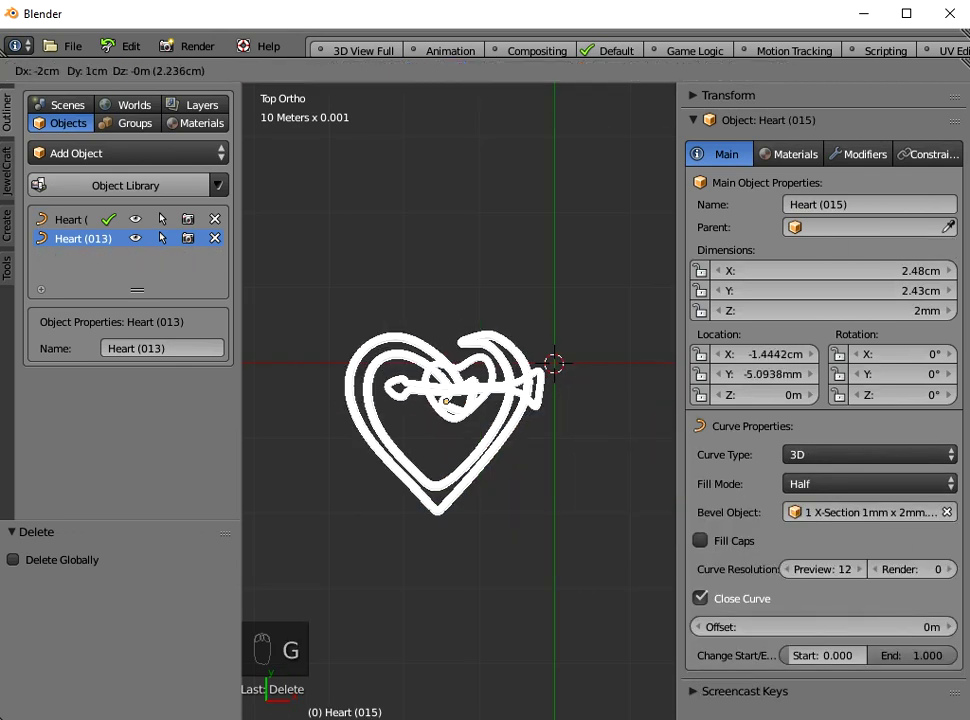
{"action": "key", "text": "Return"}
- Join Heart (015) into the active Heart (013) and examine where their bevelled shapes overlap
{"action": "scroll", "coordinate": [460, 400], "scroll_direction": "up", "scroll_amount": 2}
{"action": "middle_click_drag", "start_coordinate": [460, 400], "coordinate": [521, 298], "text": "shift"}
{"action": "scroll", "coordinate": [521, 298], "scroll_direction": "up", "scroll_amount": 1}
{"action": "left_click", "coordinate": [75, 238]}
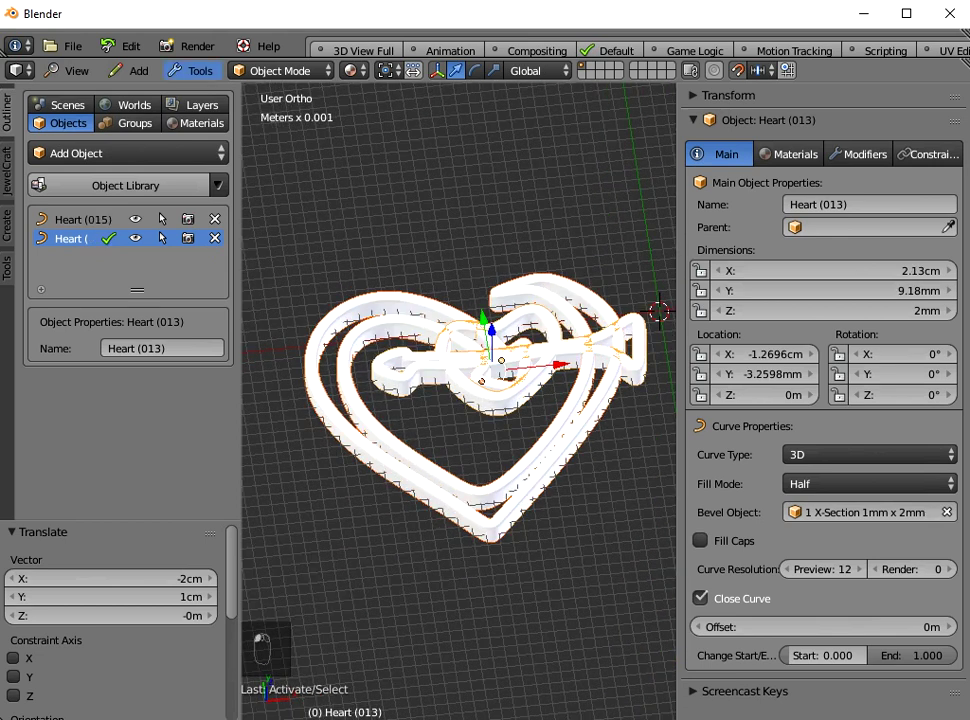
{"action": "left_click", "coordinate": [193, 70]}
{"action": "mouse_move", "coordinate": [222, 112]}
{"action": "left_click", "coordinate": [331, 215]}
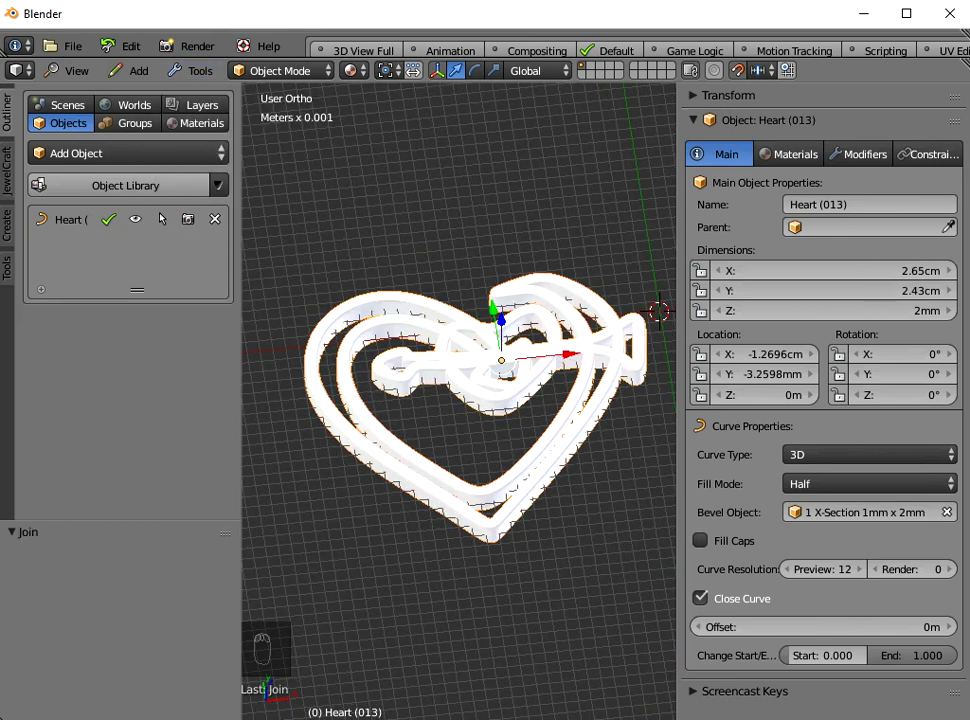
{"action": "scroll", "coordinate": [470, 400], "scroll_direction": "down", "scroll_amount": 2}
{"action": "middle_click_drag", "start_coordinate": [470, 400], "coordinate": [460, 462]}
{"action": "scroll", "coordinate": [460, 462], "scroll_direction": "up", "scroll_amount": 3}
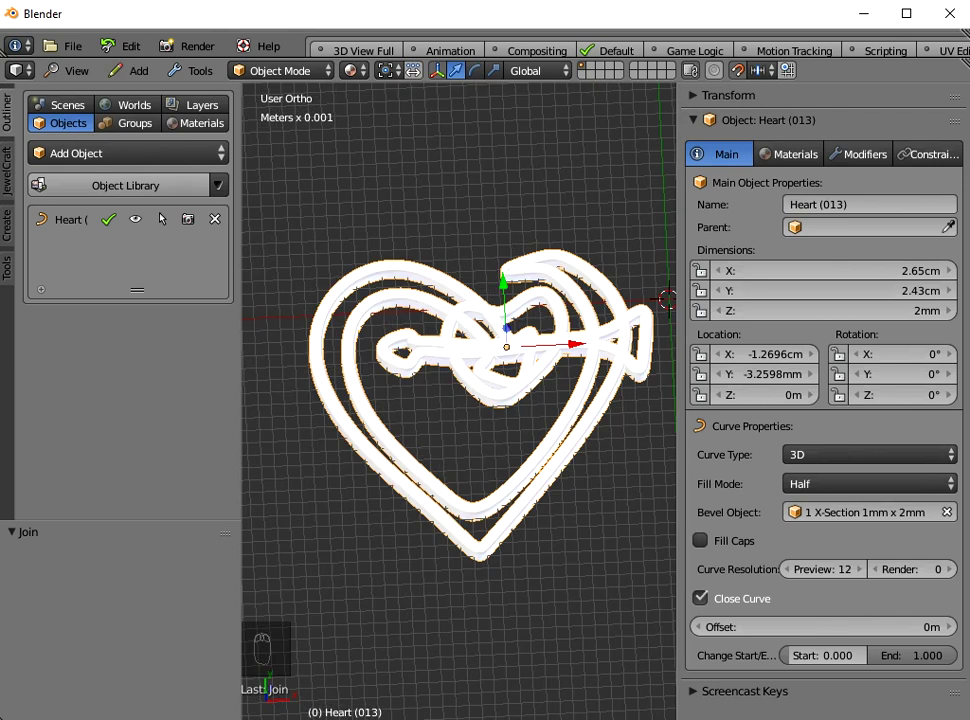
{"action": "scroll", "coordinate": [460, 460], "scroll_direction": "down", "scroll_amount": 3}
{"action": "mouse_move", "coordinate": [460, 460]}
{"action": "middle_mouse_down"}
{"action": "mouse_move", "coordinate": [461, 493]}
{"action": "mouse_move", "coordinate": [472, 425]}
{"action": "mouse_move", "coordinate": [474, 480]}
{"action": "mouse_move", "coordinate": [468, 405]}
{"action": "mouse_move", "coordinate": [462, 452]}
{"action": "middle_mouse_up"}
{"action": "scroll", "coordinate": [470, 450], "scroll_direction": "up", "scroll_amount": 1}
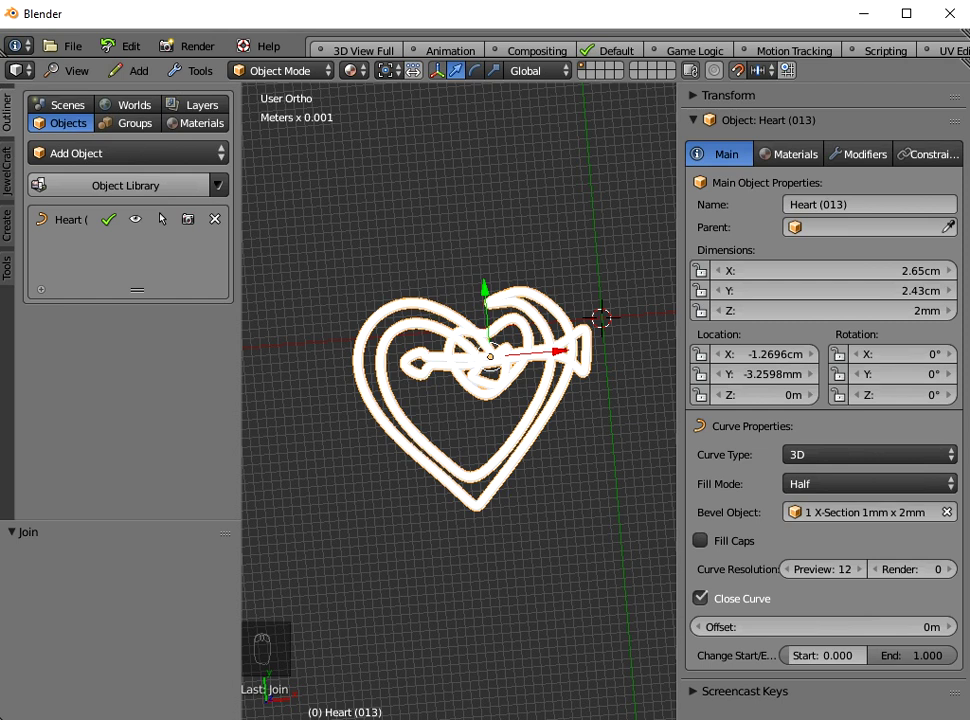
- Undo the join of the two hearts and the selection change made before it
{"action": "key", "text": "ctrl+z"}
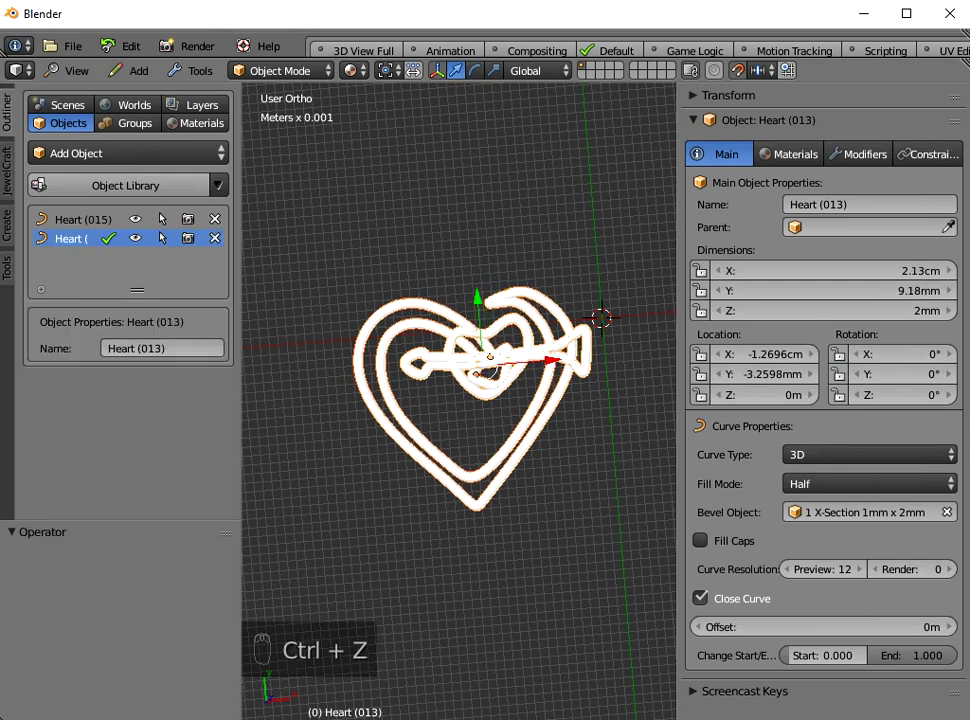
{"action": "key", "text": "ctrl+z"}
- Move Heart (015) along X by 1.5 cm and a further 2.8 cm, clear of Heart (013)
{"action": "left_click_drag", "start_coordinate": [545, 369], "coordinate": [677, 358]}
{"action": "scroll", "coordinate": [620, 370], "scroll_direction": "down", "scroll_amount": 2}
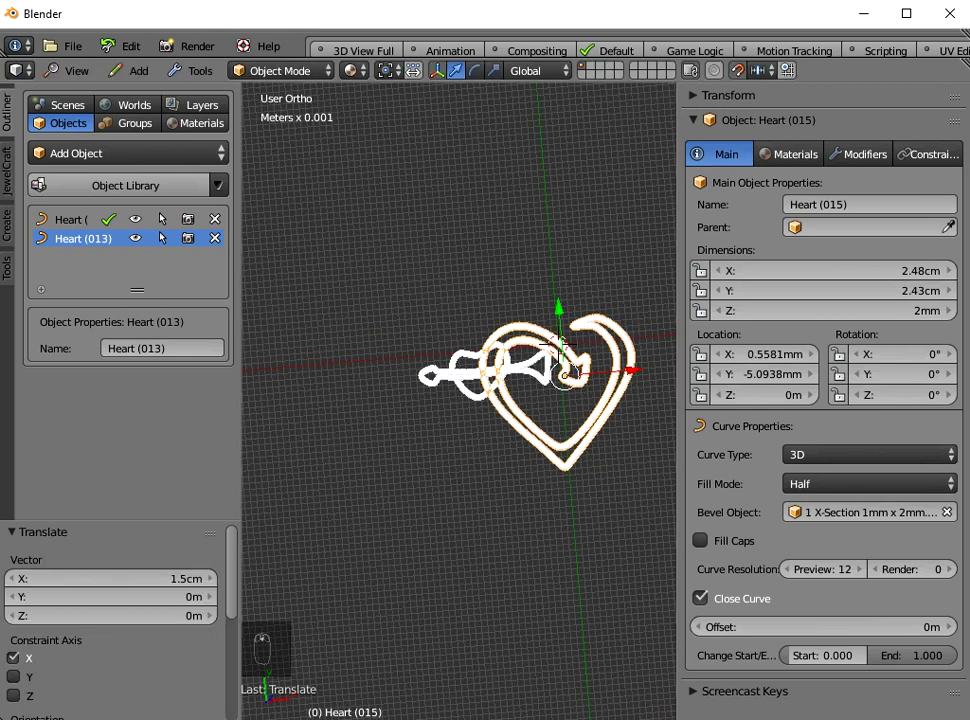
{"action": "middle_click_drag", "start_coordinate": [548, 345], "coordinate": [390, 418], "text": "shift"}
{"action": "left_click_drag", "start_coordinate": [470, 445], "coordinate": [645, 433]}
{"action": "middle_click_drag", "start_coordinate": [590, 425], "coordinate": [664, 298], "text": "shift"}
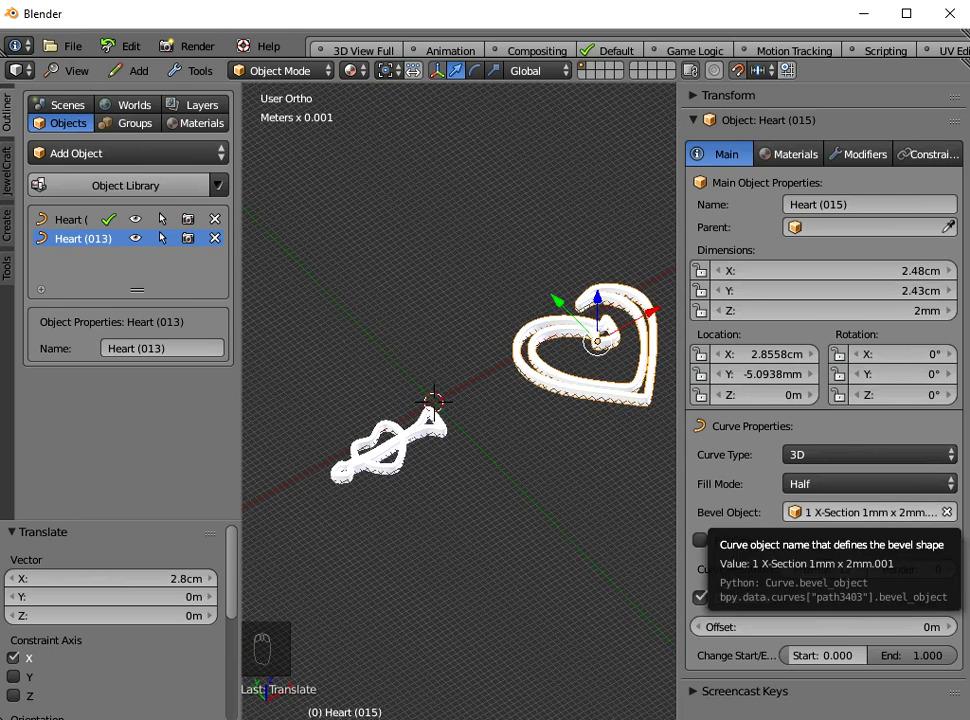
- Remove the 1 X-Section 1mm x 2mm bevel object from Heart (013)
{"action": "right_click", "coordinate": [402, 438]}
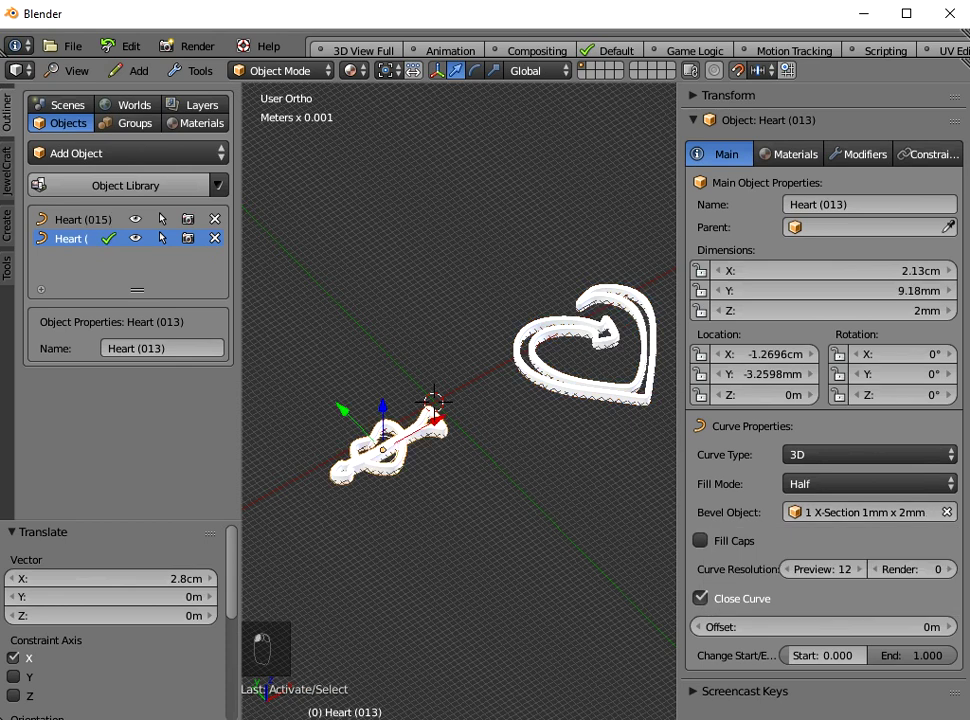
{"action": "left_click", "coordinate": [864, 512]}
{"action": "left_click", "coordinate": [806, 302]}
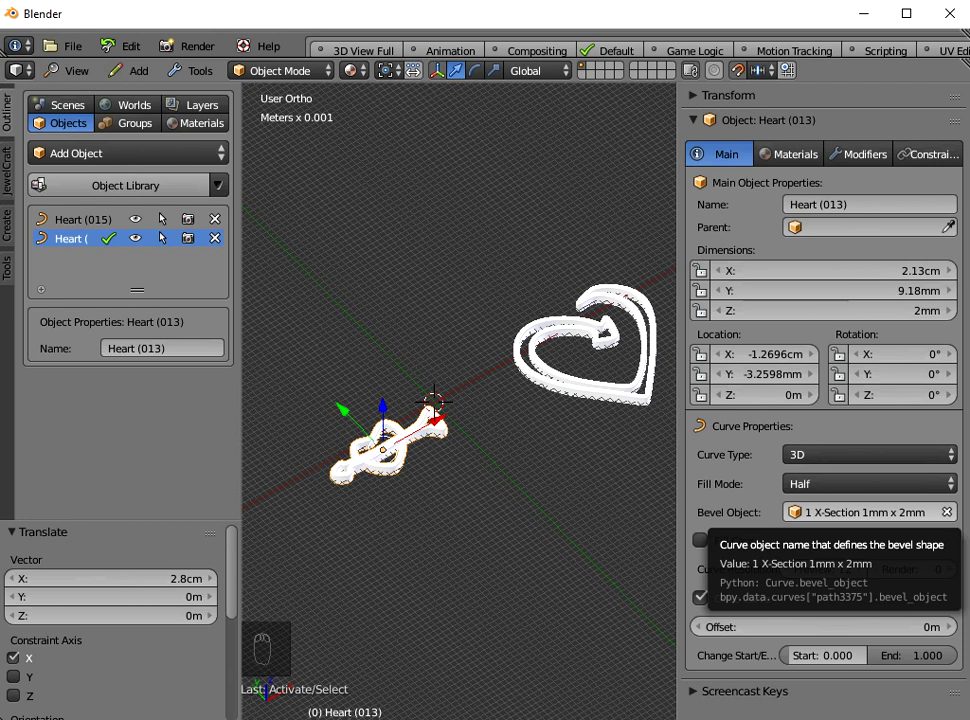
{"action": "left_click", "coordinate": [947, 512]}
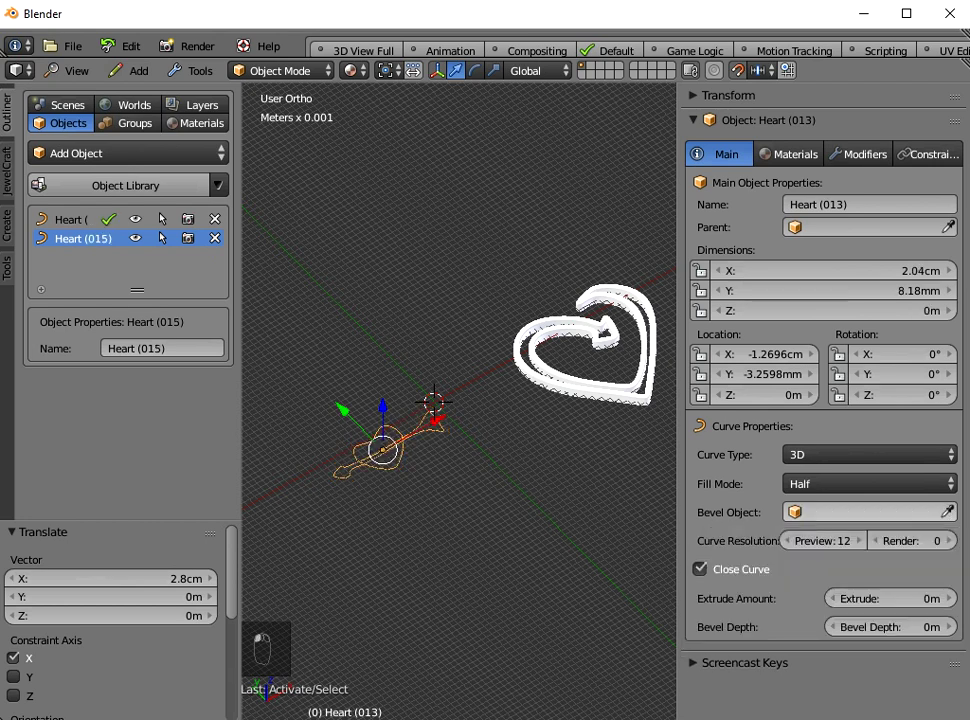
- Add X-Section Rectangular from the 03D Templates - X-Sections (Bevel Objects) library category and delete the Plane that comes with it
{"action": "left_click", "coordinate": [104, 185]}
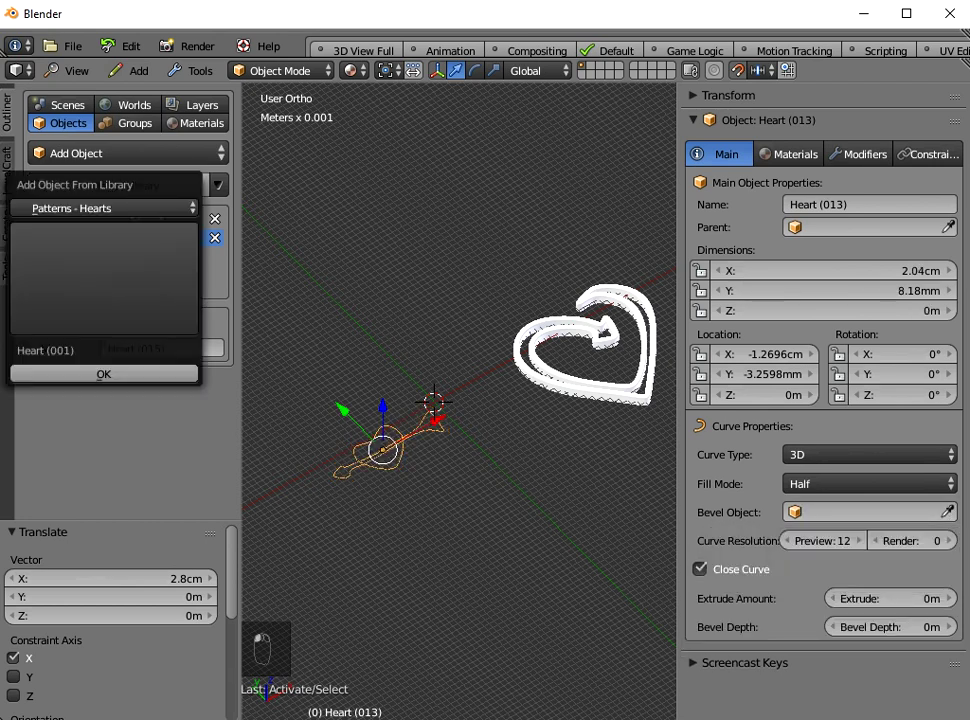
{"action": "left_click", "coordinate": [104, 208]}
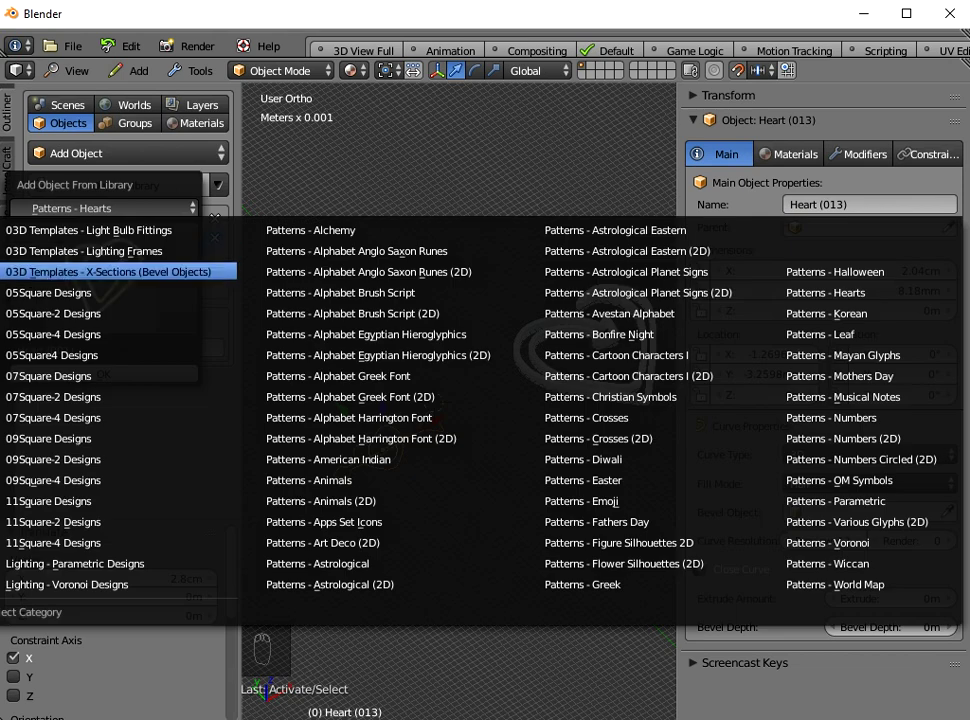
{"action": "left_click", "coordinate": [108, 272]}
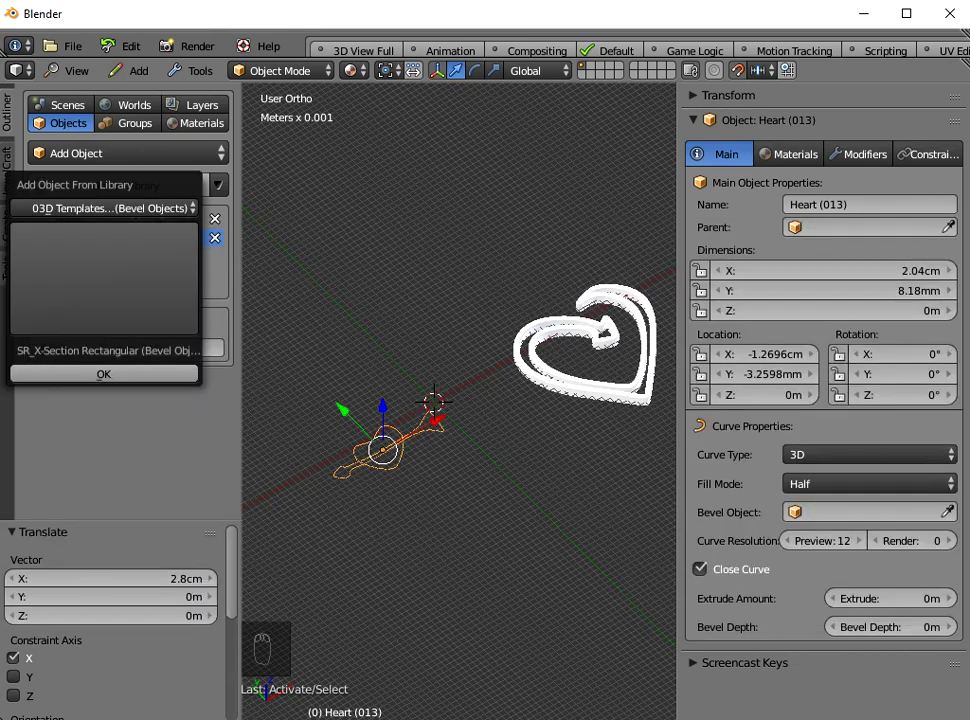
{"action": "left_click", "coordinate": [106, 278]}
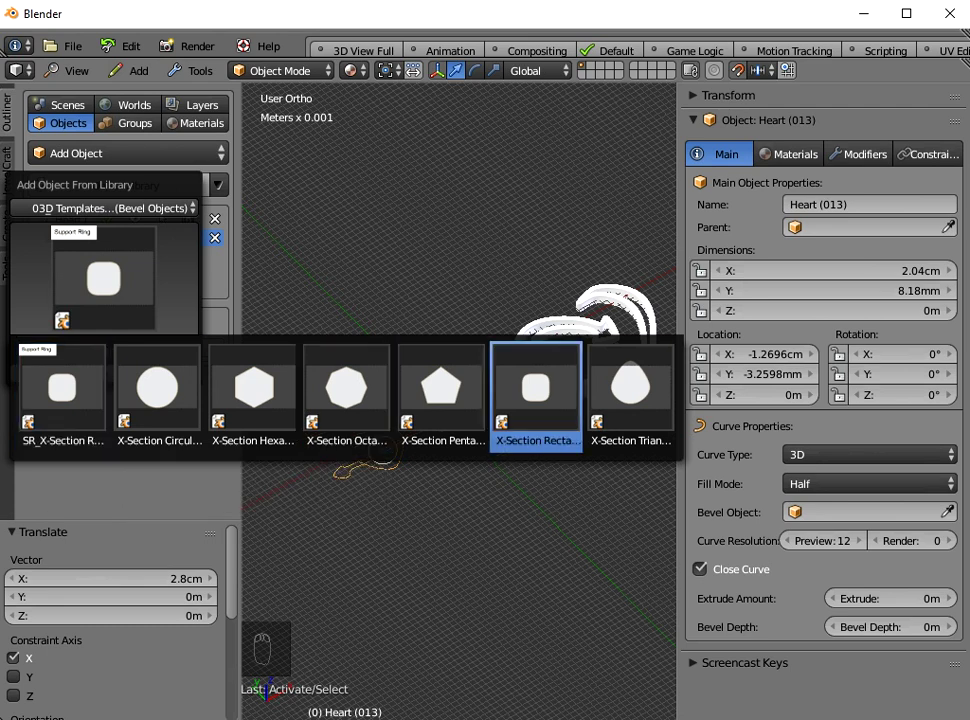
{"action": "left_click", "coordinate": [536, 390]}
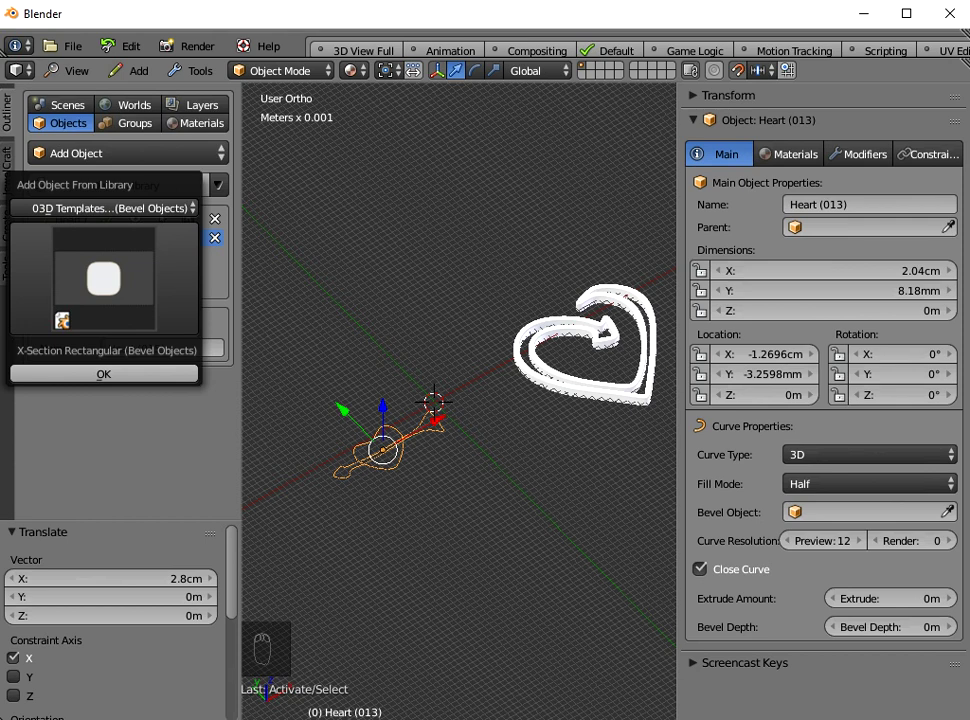
{"action": "left_click", "coordinate": [103, 374]}
{"action": "scroll", "coordinate": [459, 400], "scroll_direction": "down", "scroll_amount": 2}
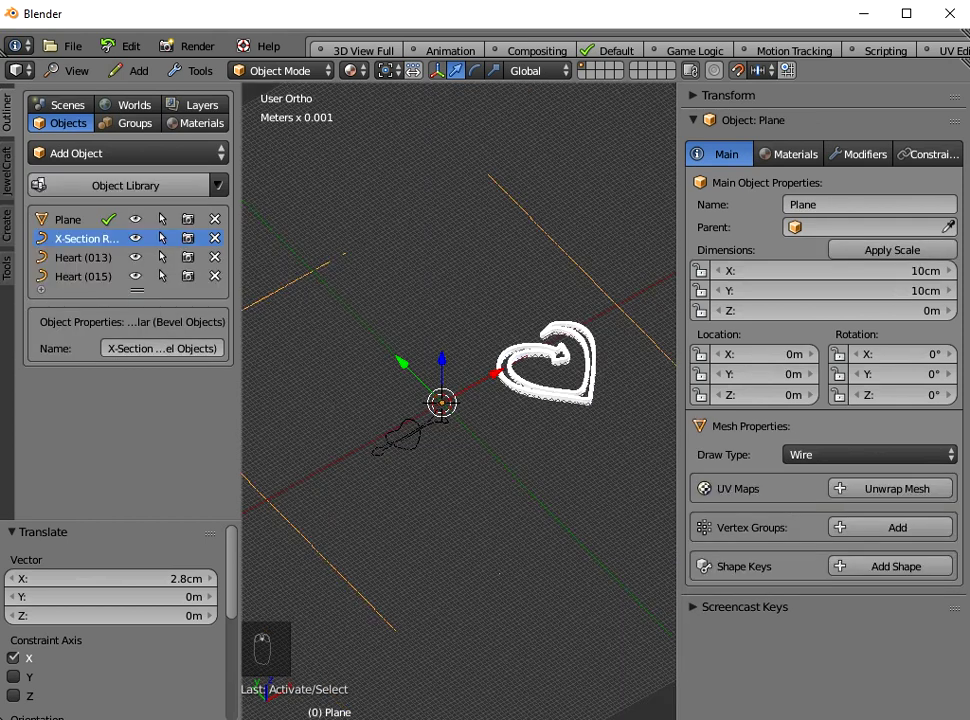
{"action": "left_click", "coordinate": [214, 219]}
- Examine the new rectangular cross-section up close and widen the properties area while narrowing the object list area
{"action": "scroll", "coordinate": [459, 402], "scroll_direction": "up", "scroll_amount": 8}
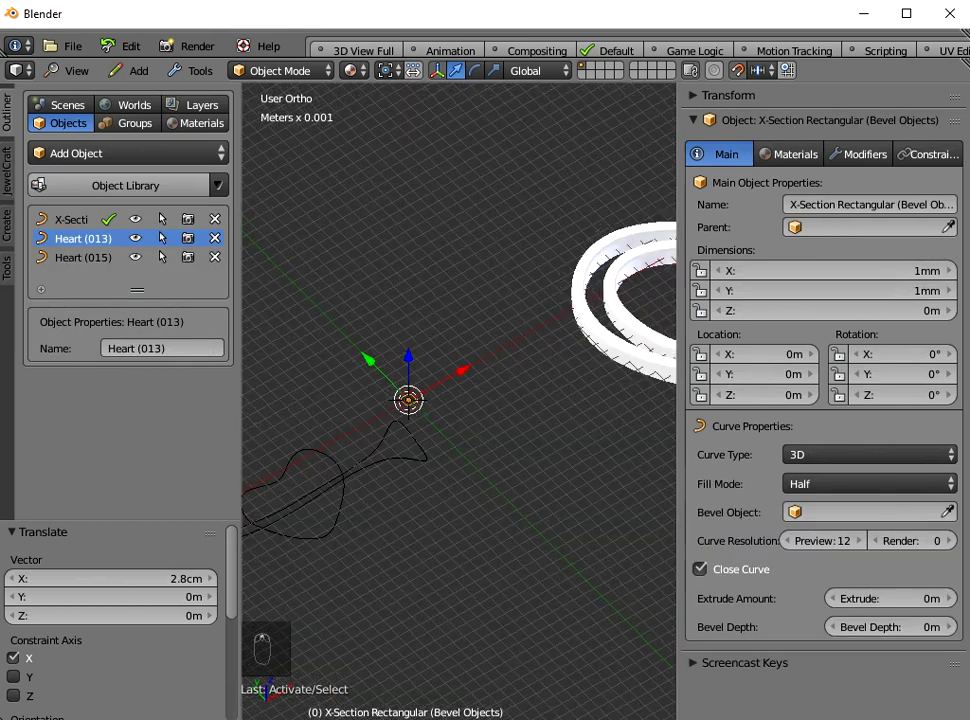
{"action": "scroll", "coordinate": [459, 402], "scroll_direction": "up", "scroll_amount": 2}
{"action": "middle_click_drag", "start_coordinate": [355, 396], "coordinate": [415, 279], "text": "shift"}
{"action": "scroll", "coordinate": [459, 402], "scroll_direction": "up", "scroll_amount": 3}
{"action": "scroll", "coordinate": [459, 402], "scroll_direction": "down", "scroll_amount": 1}
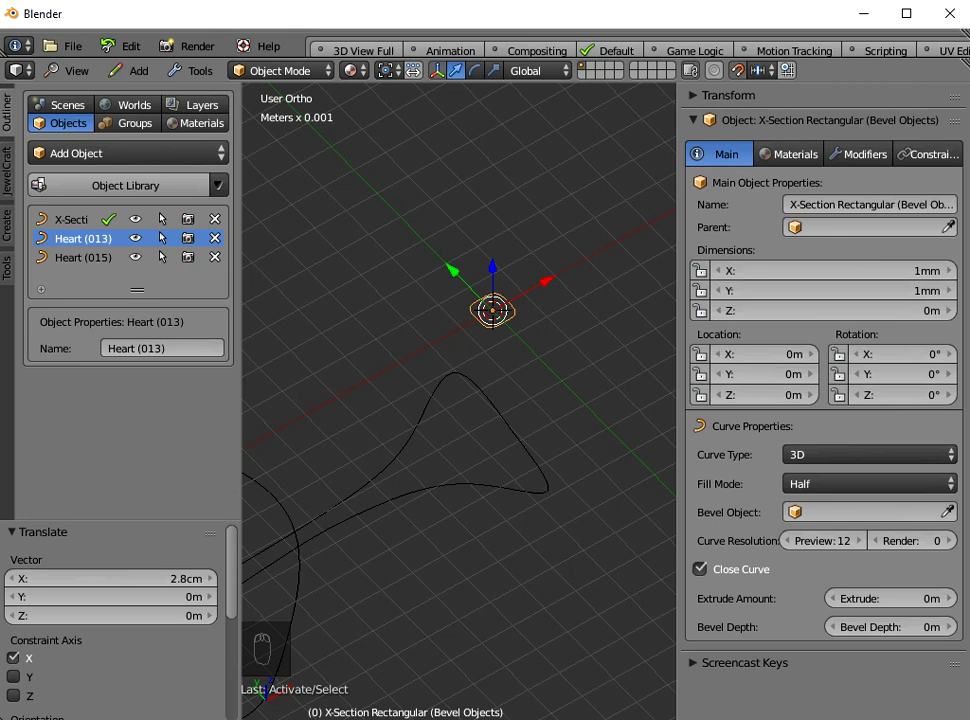
{"action": "left_click_drag", "start_coordinate": [677, 376], "coordinate": [613, 376]}
{"action": "left_click_drag", "start_coordinate": [240, 400], "coordinate": [143, 400]}
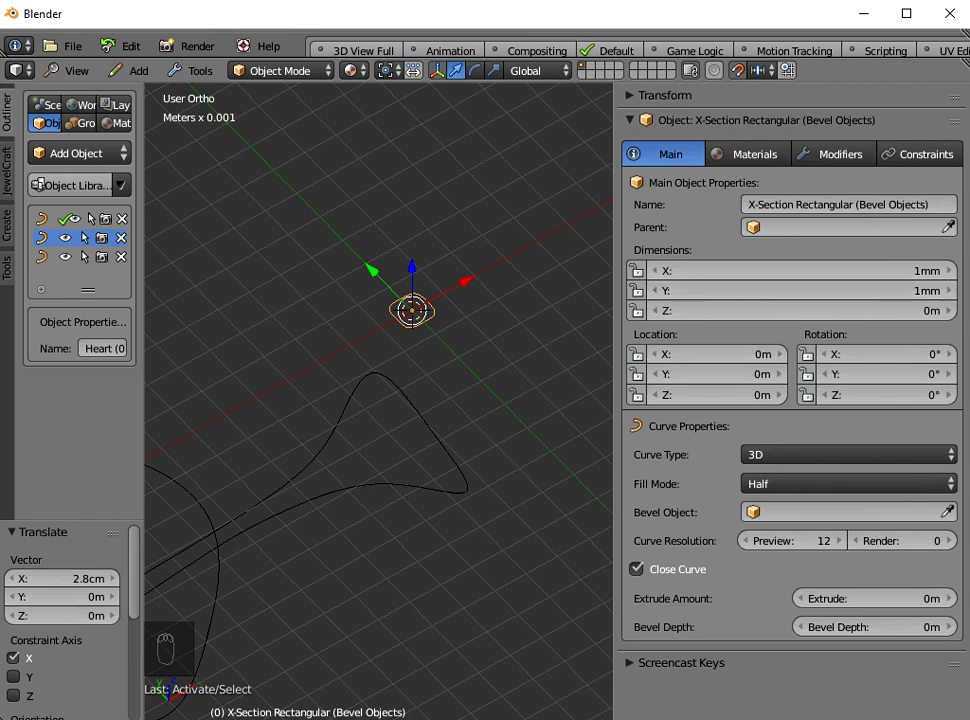
- Assign X-Section Rectangular (Bevel Objects) as the bevel object of Heart (013)
{"action": "right_click", "coordinate": [376, 374]}
{"action": "scroll", "coordinate": [378, 401], "scroll_direction": "down", "scroll_amount": 3}
{"action": "left_click", "coordinate": [845, 512]}
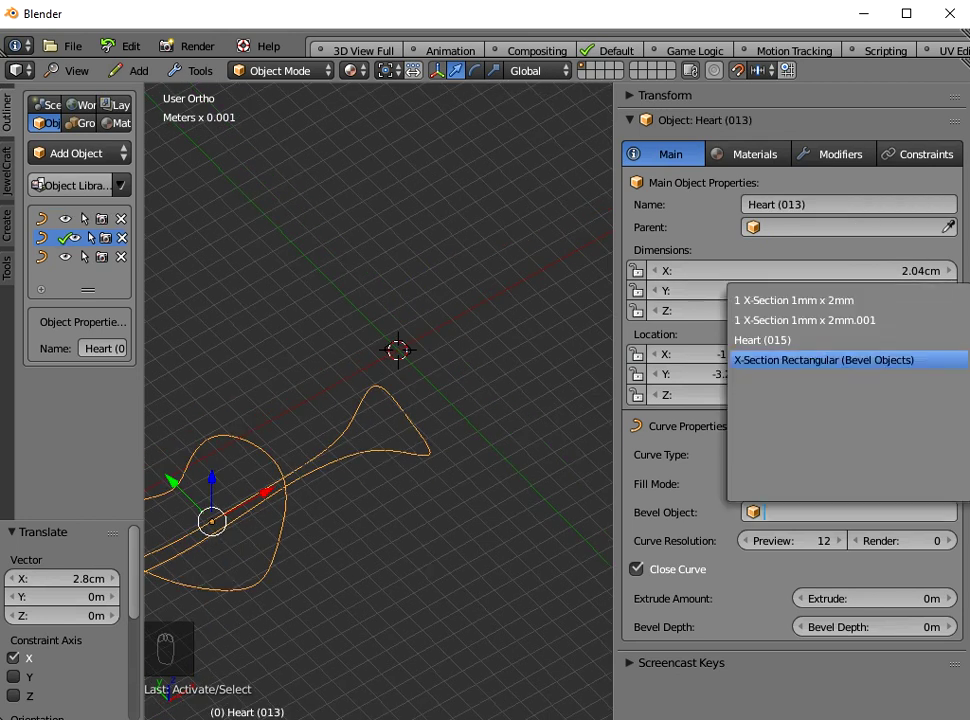
{"action": "left_click", "coordinate": [823, 360]}
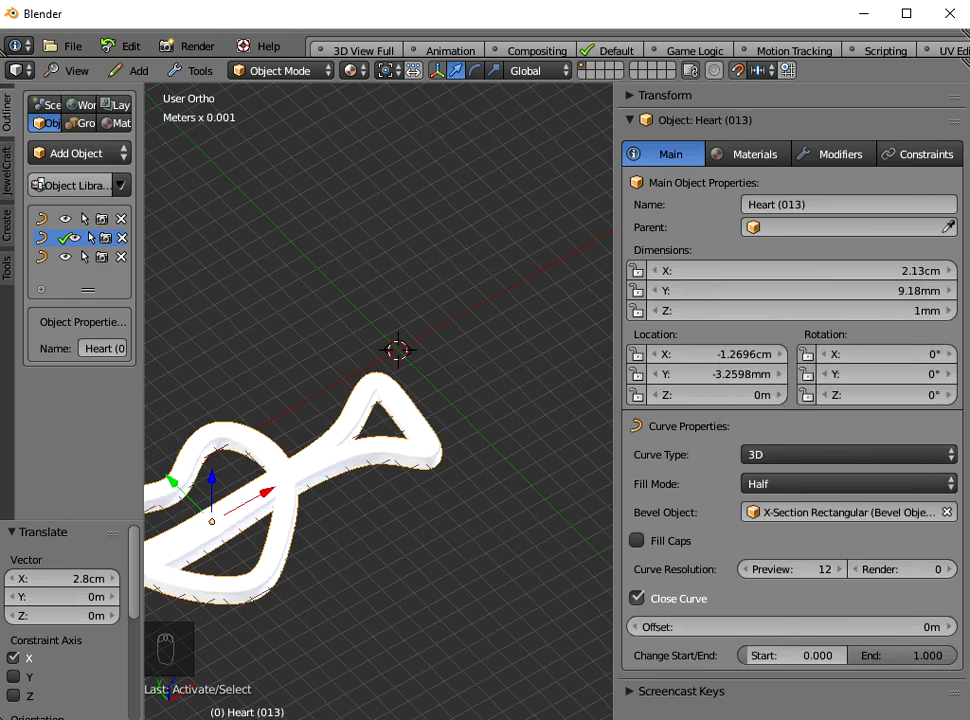
{"action": "scroll", "coordinate": [378, 402], "scroll_direction": "down", "scroll_amount": 3}
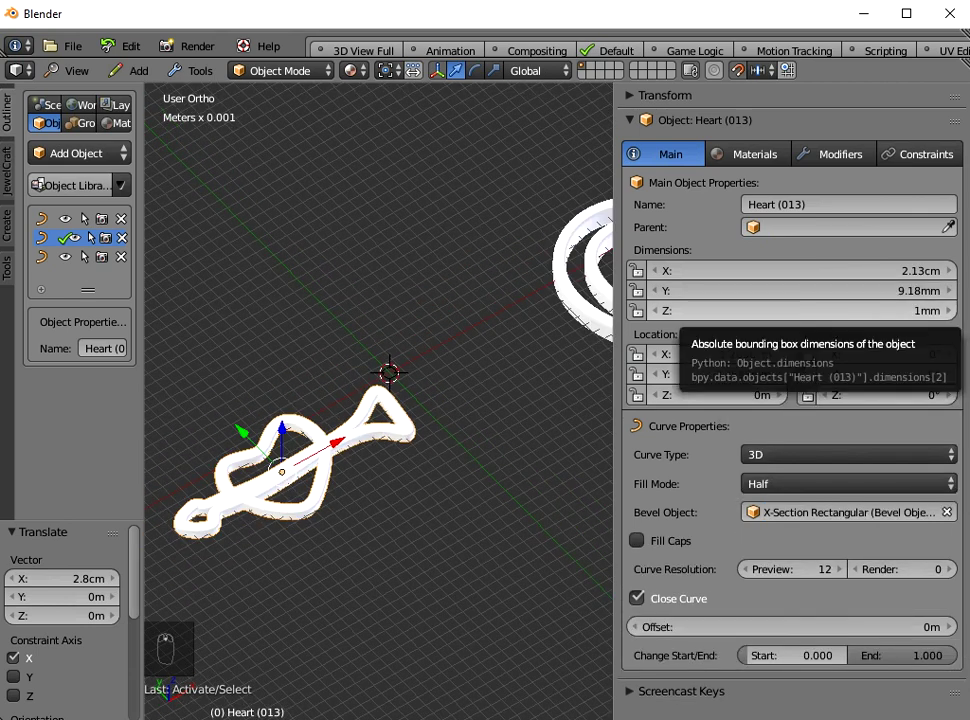
{"action": "middle_click_drag", "start_coordinate": [430, 410], "coordinate": [482, 420]}
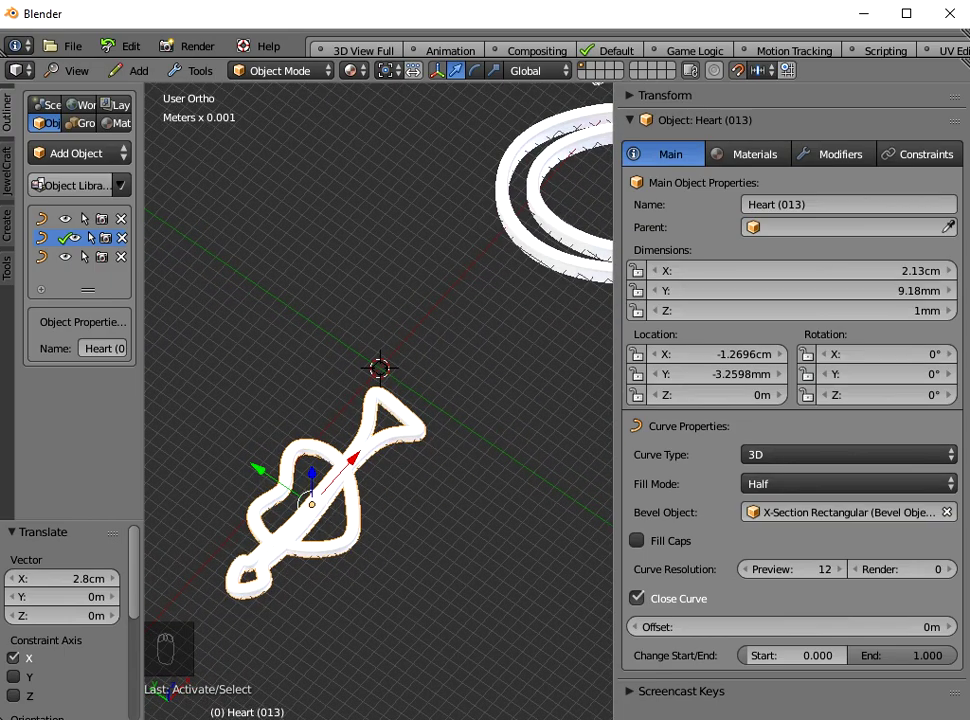
- Replace the bevel object of Heart (015) with X-Section Rectangular (Bevel Objects)
{"action": "left_click", "coordinate": [528, 245]}
{"action": "scroll", "coordinate": [528, 245], "scroll_direction": "down", "scroll_amount": 2}
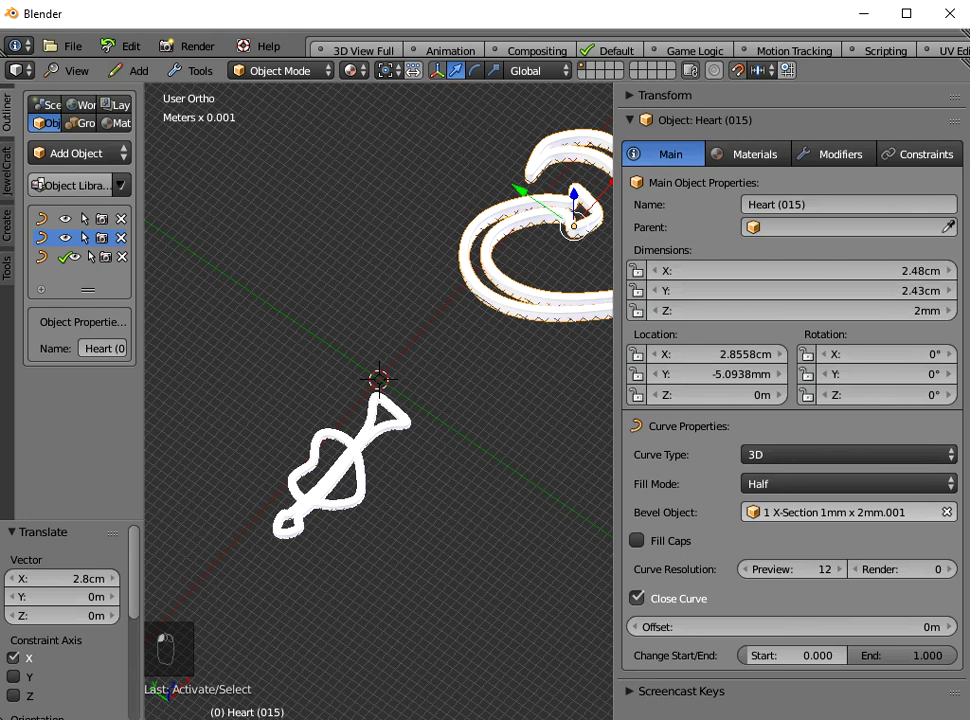
{"action": "left_click", "coordinate": [946, 511]}
{"action": "left_click", "coordinate": [850, 512]}
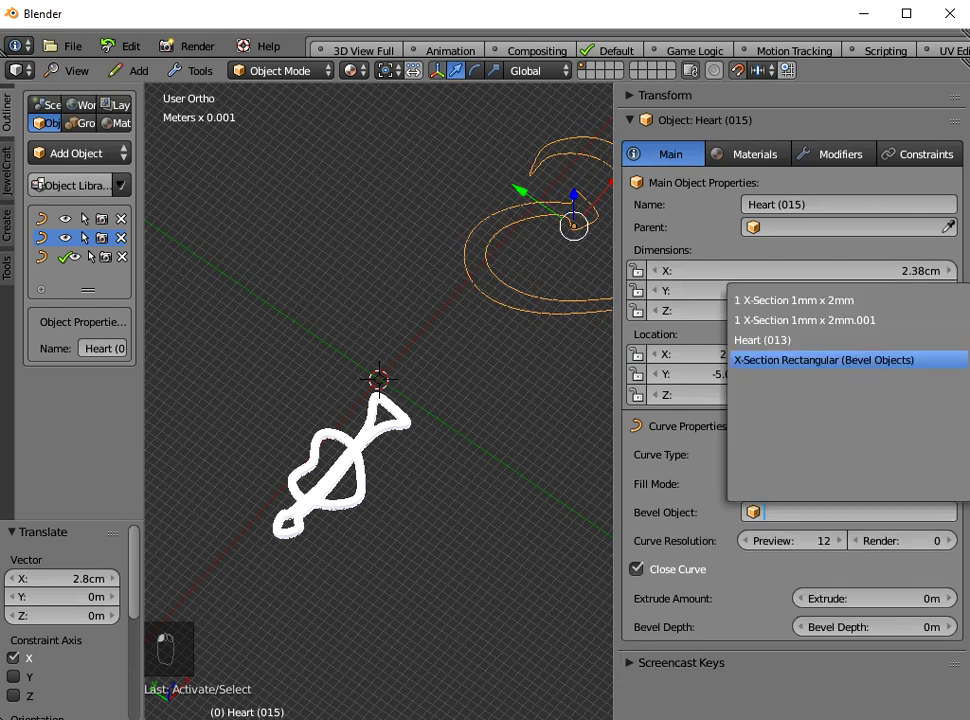
{"action": "left_click", "coordinate": [823, 360]}
{"action": "mouse_move", "coordinate": [510, 370]}
{"action": "middle_mouse_down"}
{"action": "mouse_move", "coordinate": [508, 280]}
{"action": "mouse_move", "coordinate": [502, 382]}
{"action": "mouse_move", "coordinate": [518, 322]}
{"action": "mouse_move", "coordinate": [510, 400]}
{"action": "mouse_move", "coordinate": [507, 371]}
{"action": "middle_mouse_up"}
- Set the Y dimension of the X-Section Rectangular bevel object to 3 mm
{"action": "scroll", "coordinate": [507, 371], "scroll_direction": "up", "scroll_amount": 3}
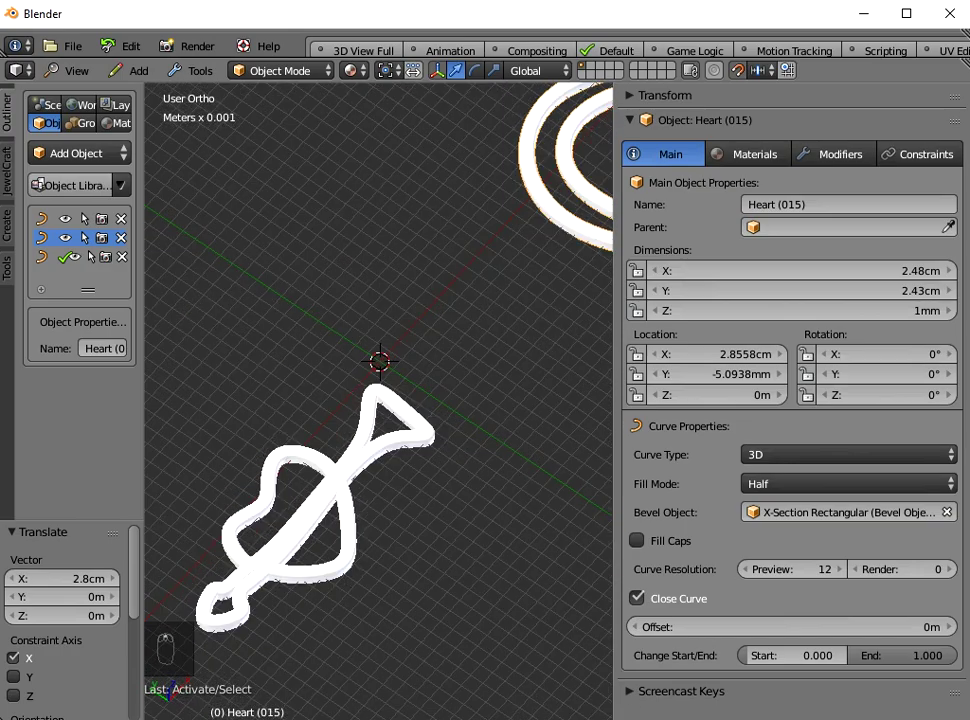
{"action": "scroll", "coordinate": [507, 371], "scroll_direction": "up", "scroll_amount": 3}
{"action": "left_click", "coordinate": [65, 218]}
{"action": "scroll", "coordinate": [380, 390], "scroll_direction": "down", "scroll_amount": 8}
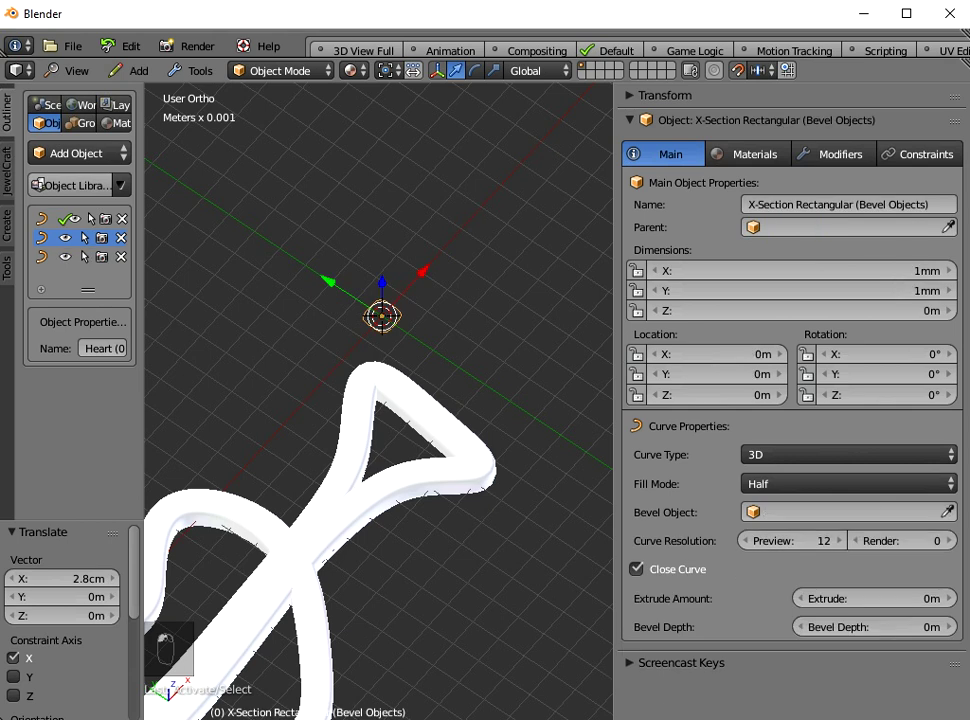
{"action": "middle_click_drag", "start_coordinate": [480, 400], "coordinate": [480, 395]}
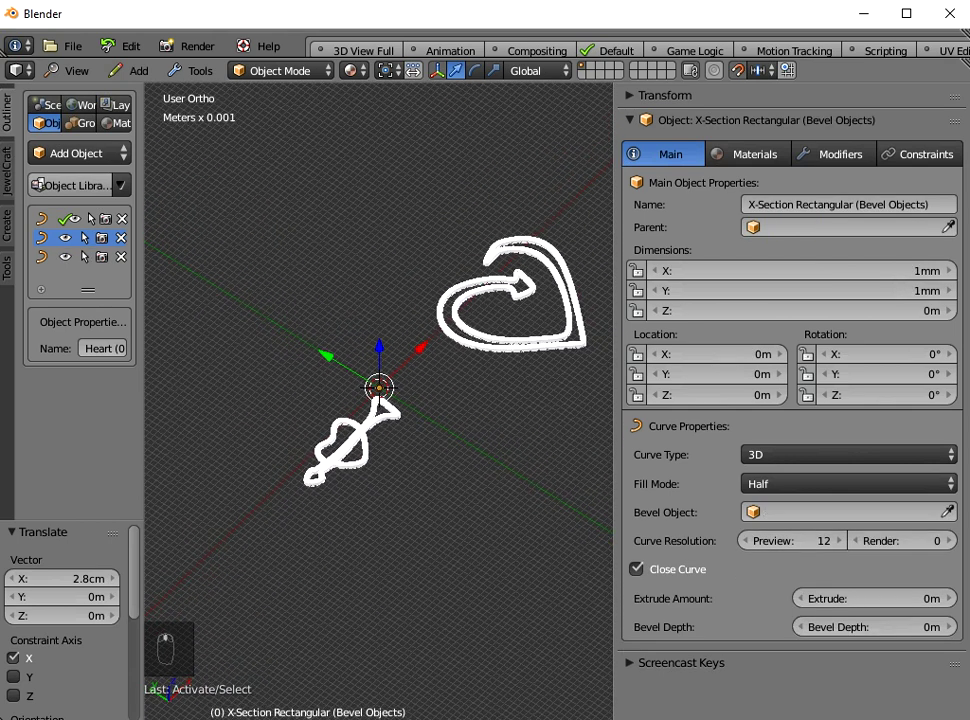
{"action": "left_click_drag", "start_coordinate": [800, 291], "coordinate": [834, 291]}
{"action": "left_click", "coordinate": [834, 291]}
{"action": "type", "text": "3mm"}
{"action": "key", "text": "Return"}
{"action": "middle_click_drag", "start_coordinate": [480, 400], "coordinate": [450, 425]}
{"action": "scroll", "coordinate": [456, 434], "scroll_direction": "down", "scroll_amount": 2}
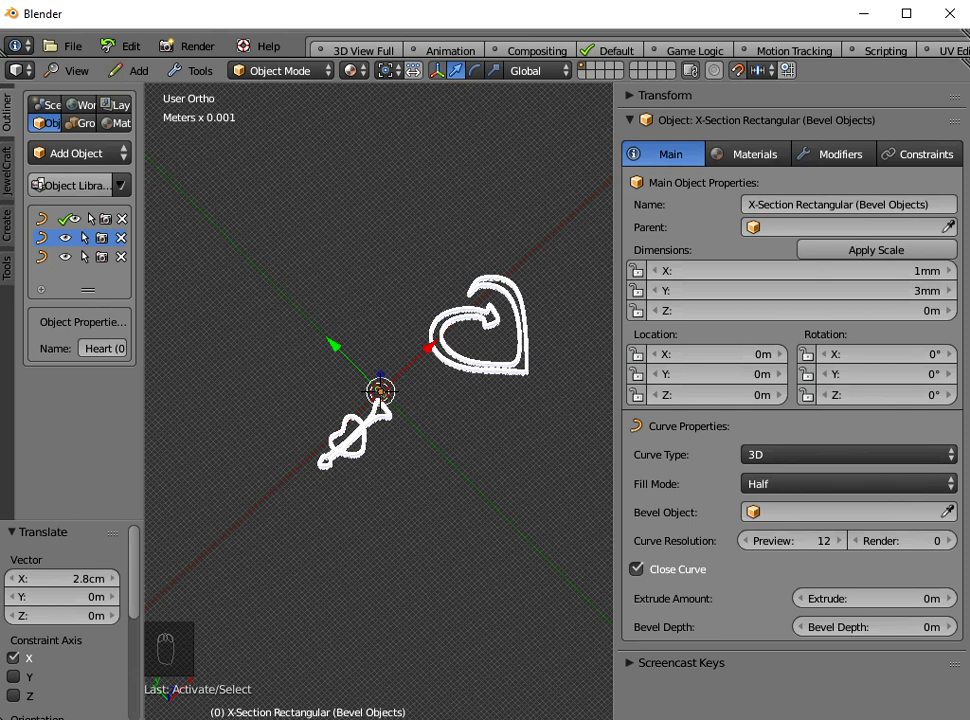
- Scale Heart (015) uniformly by a factor of 2.3
{"action": "right_click", "coordinate": [486, 318]}
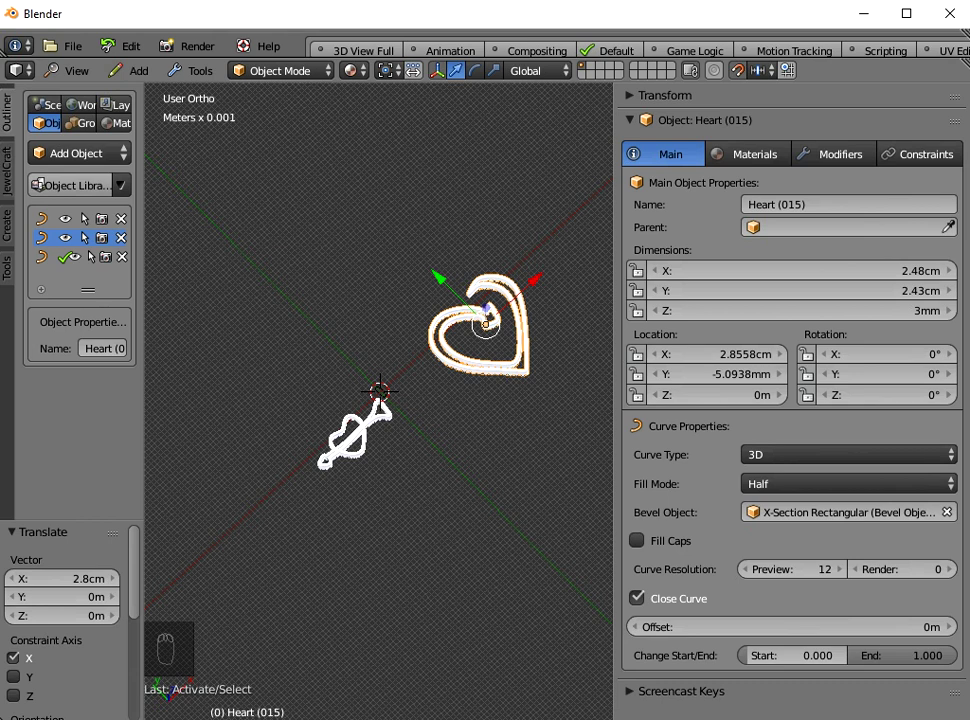
{"action": "key", "text": "s"}
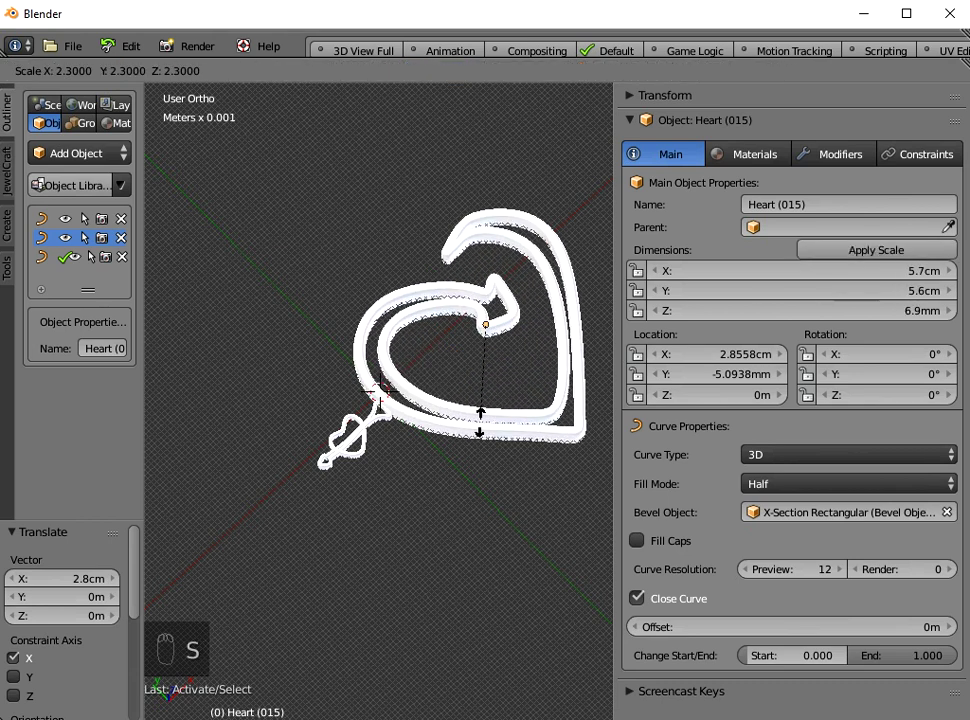
{"action": "left_click", "coordinate": [480, 423]}
{"action": "middle_click_drag", "start_coordinate": [480, 423], "coordinate": [456, 396]}
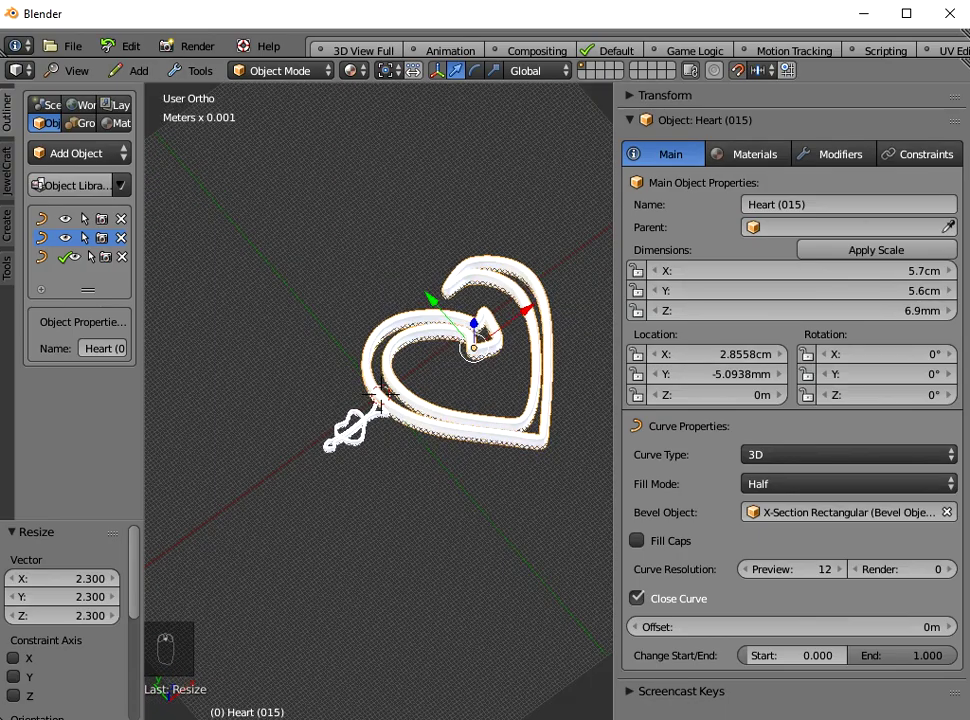
- Scale all curve points of Heart (013) uniformly by a factor of 3 in Edit Mode
{"action": "right_click", "coordinate": [384, 396]}
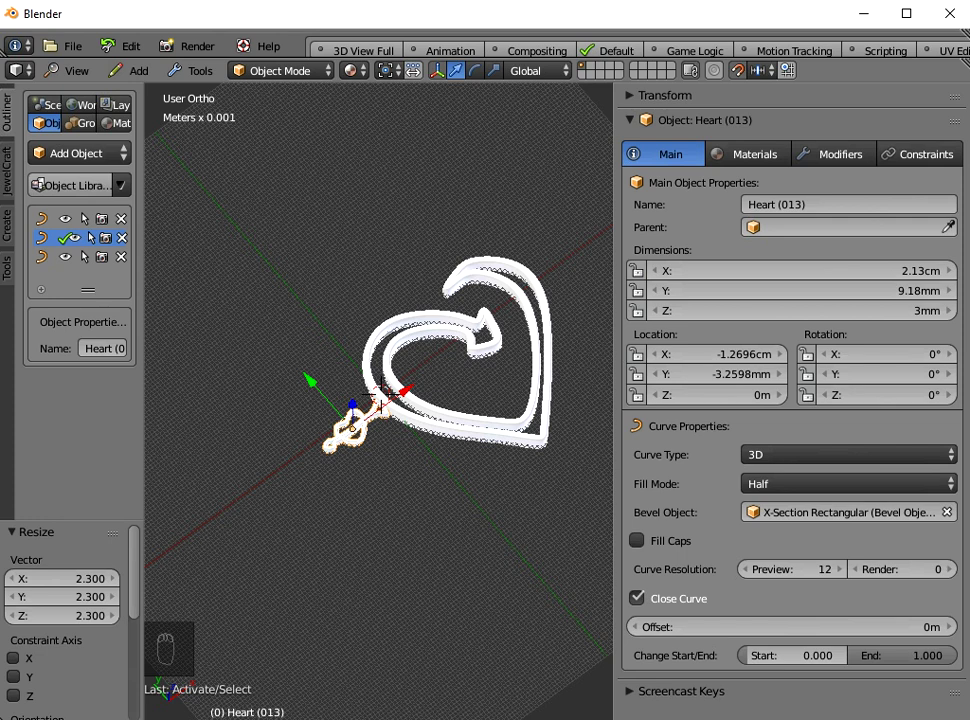
{"action": "key", "text": "Tab"}
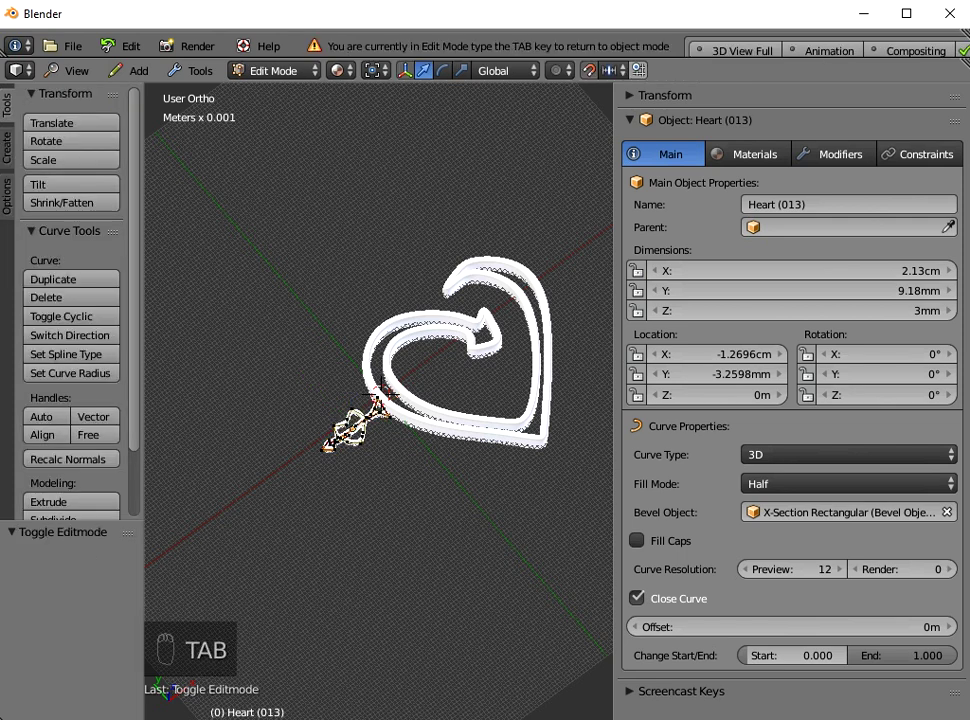
{"action": "key", "text": "a"}
{"action": "key", "text": "a"}
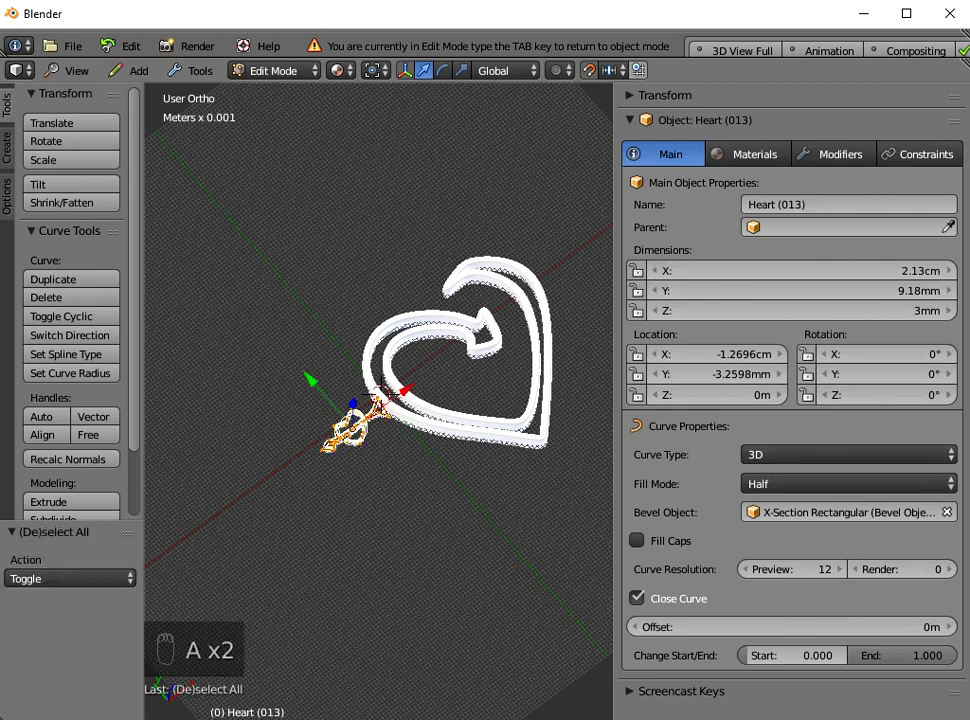
{"action": "key", "text": "s"}
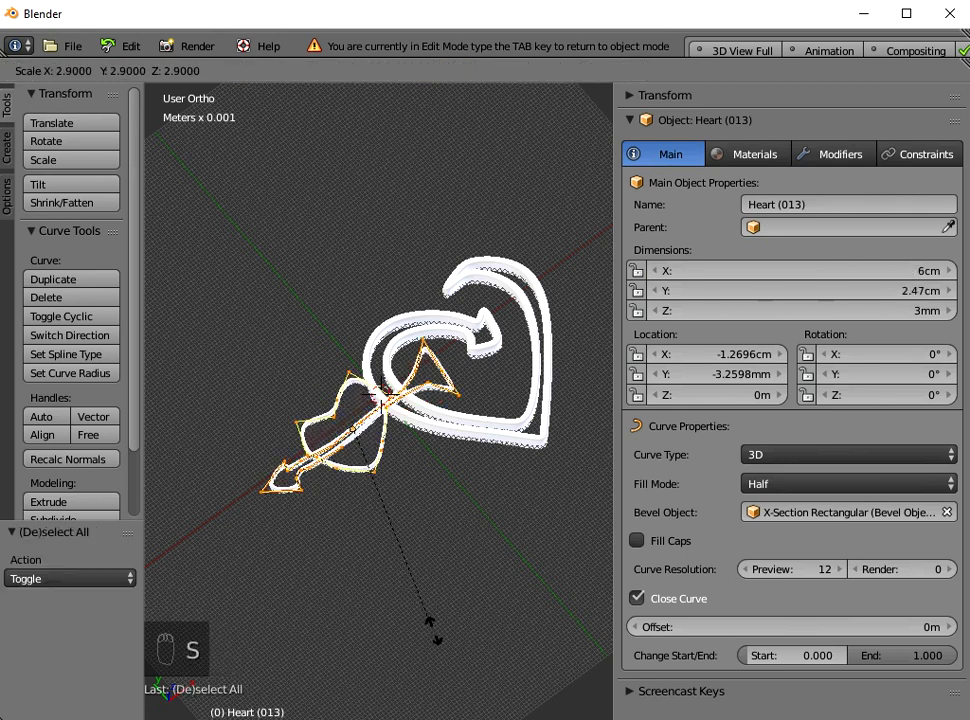
{"action": "left_click", "coordinate": [433, 630]}
{"action": "middle_click_drag", "start_coordinate": [433, 630], "coordinate": [456, 524]}
{"action": "scroll", "coordinate": [456, 524], "scroll_direction": "up", "scroll_amount": 5}
{"action": "mouse_move", "coordinate": [379, 381]}
{"action": "middle_mouse_down"}
{"action": "mouse_move", "coordinate": [372, 377]}
{"action": "mouse_move", "coordinate": [376, 384]}
{"action": "middle_mouse_up"}
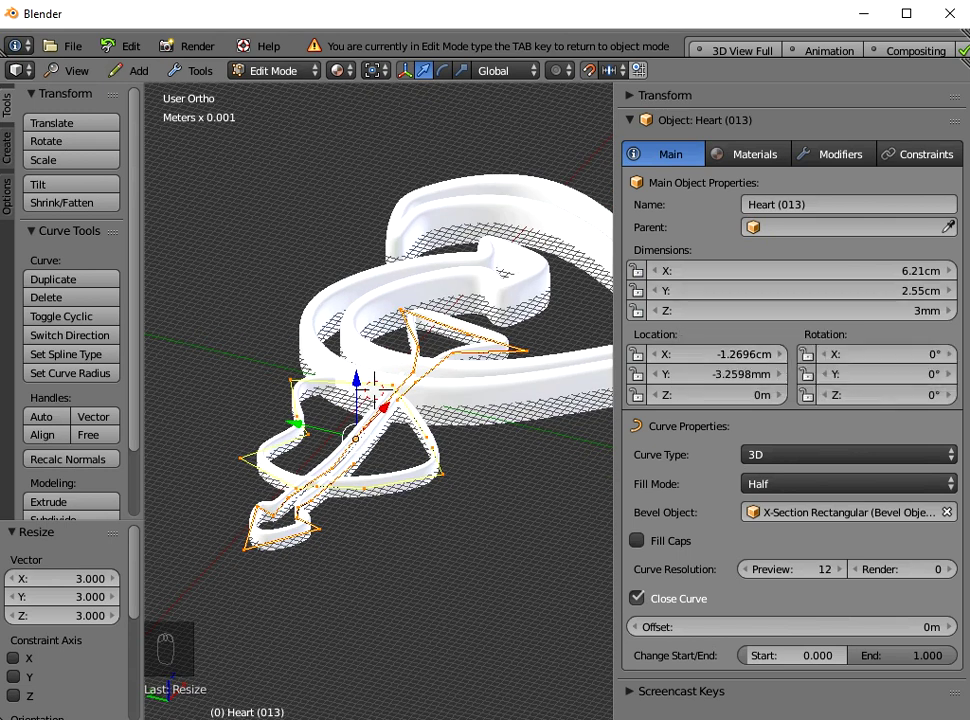
{"action": "key", "text": "Tab"}
{"action": "middle_click_drag", "start_coordinate": [374, 388], "coordinate": [381, 399]}
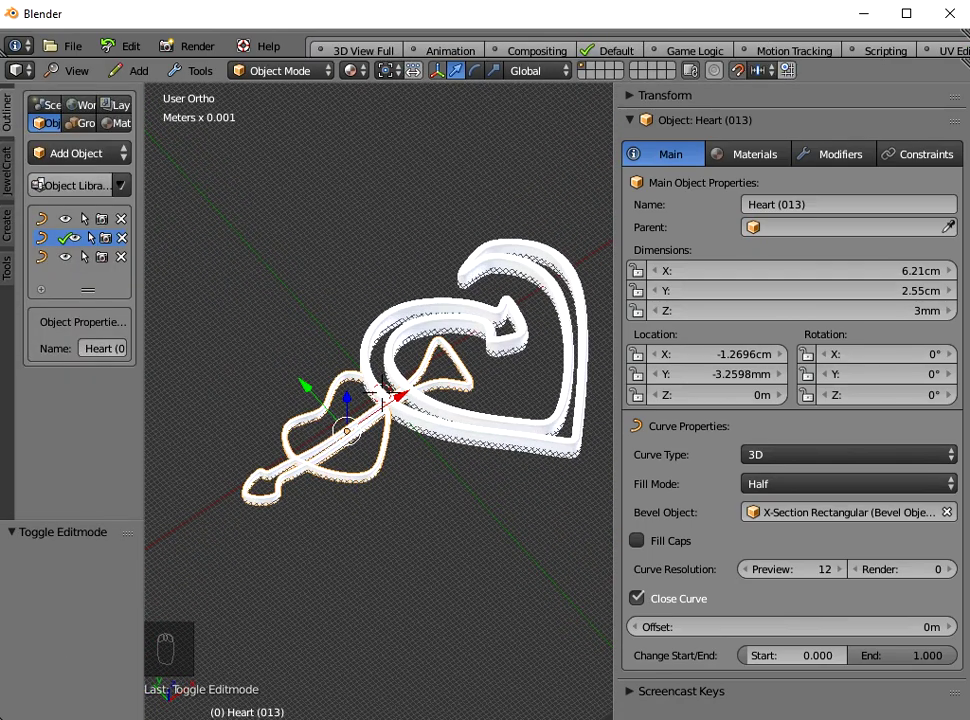
- Delete the large Heart (015) curve and select Heart (013)
{"action": "right_click", "coordinate": [381, 399]}
{"action": "mouse_move", "coordinate": [381, 399]}
{"action": "middle_mouse_down"}
{"action": "mouse_move", "coordinate": [381, 370]}
{"action": "mouse_move", "coordinate": [382, 401]}
{"action": "middle_mouse_up"}
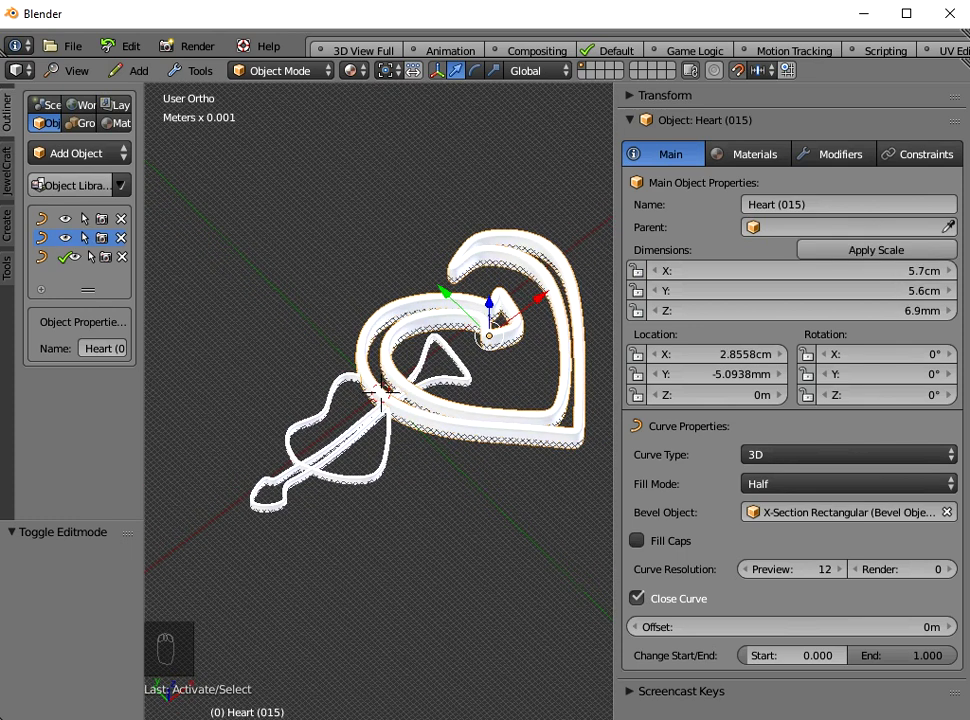
{"action": "mouse_move", "coordinate": [382, 401]}
{"action": "middle_mouse_down"}
{"action": "mouse_move", "coordinate": [382, 380]}
{"action": "mouse_move", "coordinate": [382, 401]}
{"action": "middle_mouse_up"}
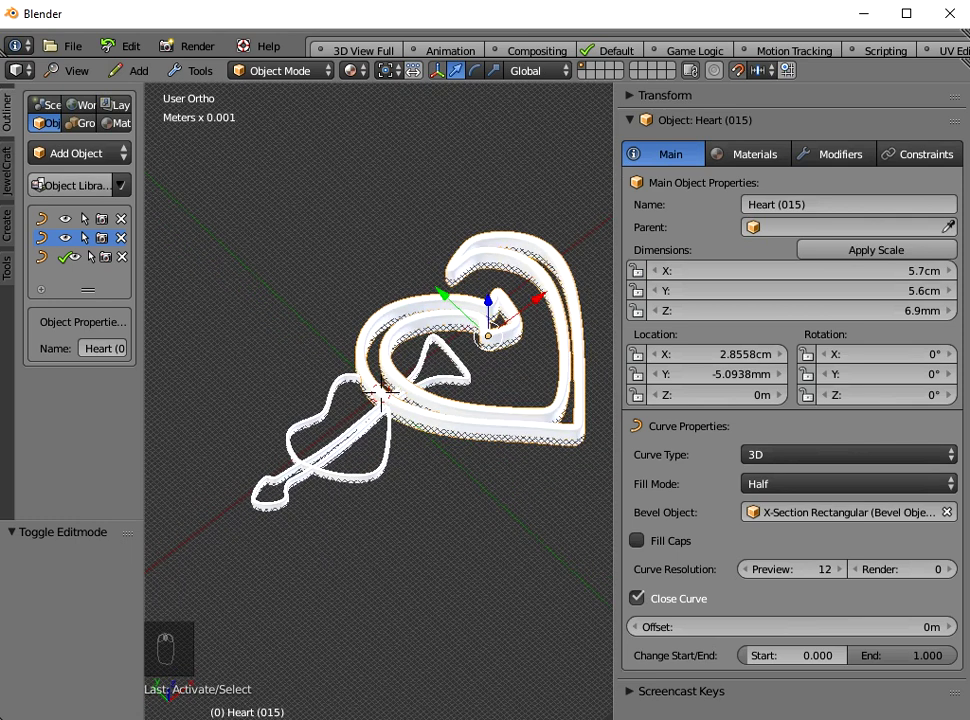
{"action": "key", "text": "x"}
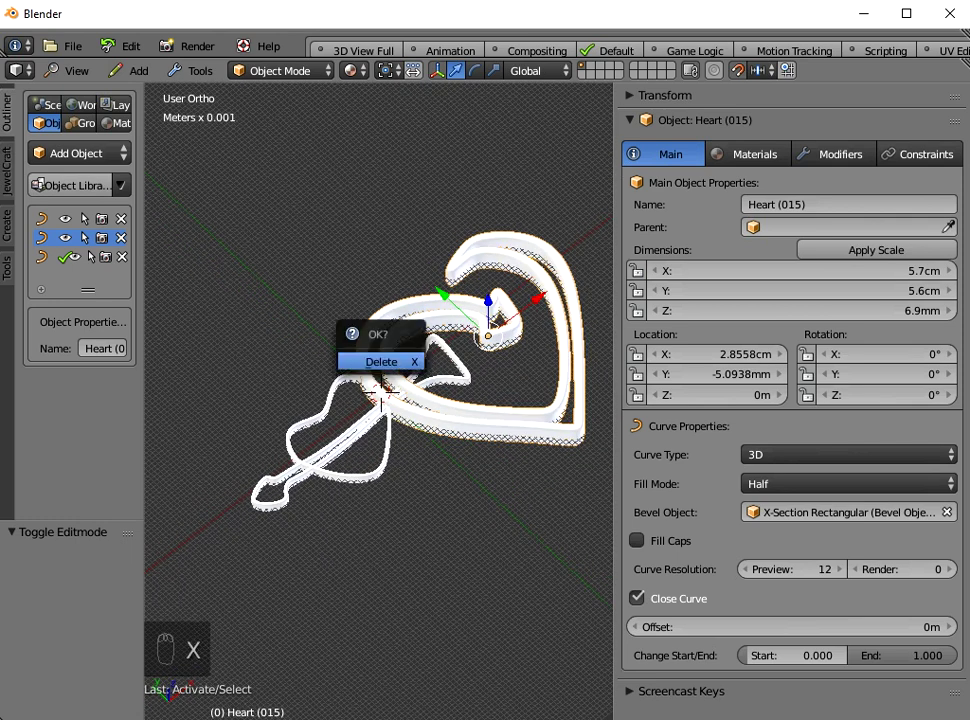
{"action": "left_click", "coordinate": [378, 360]}
{"action": "left_click", "coordinate": [382, 393]}
{"action": "mouse_move", "coordinate": [382, 393]}
{"action": "middle_mouse_down"}
{"action": "mouse_move", "coordinate": [382, 375]}
{"action": "mouse_move", "coordinate": [382, 393]}
{"action": "middle_mouse_up"}
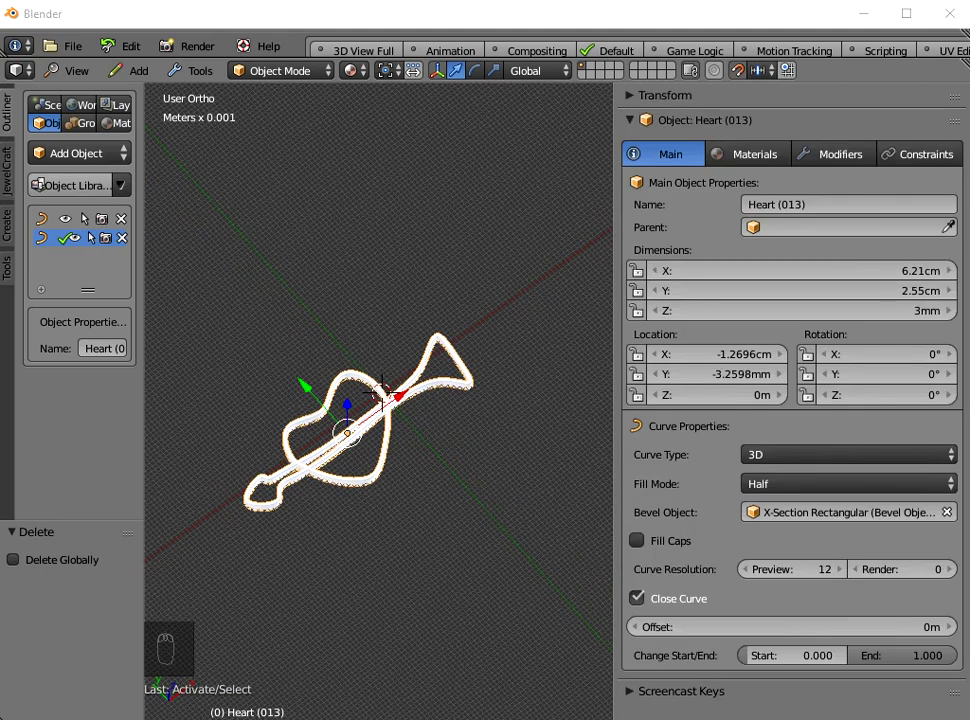
- Open the recent file Personalised Pendant Lampshade (002).blend and show the object properties of Zodiac - Aquarius Pattern (001a)
{"action": "left_click", "coordinate": [73, 46]}
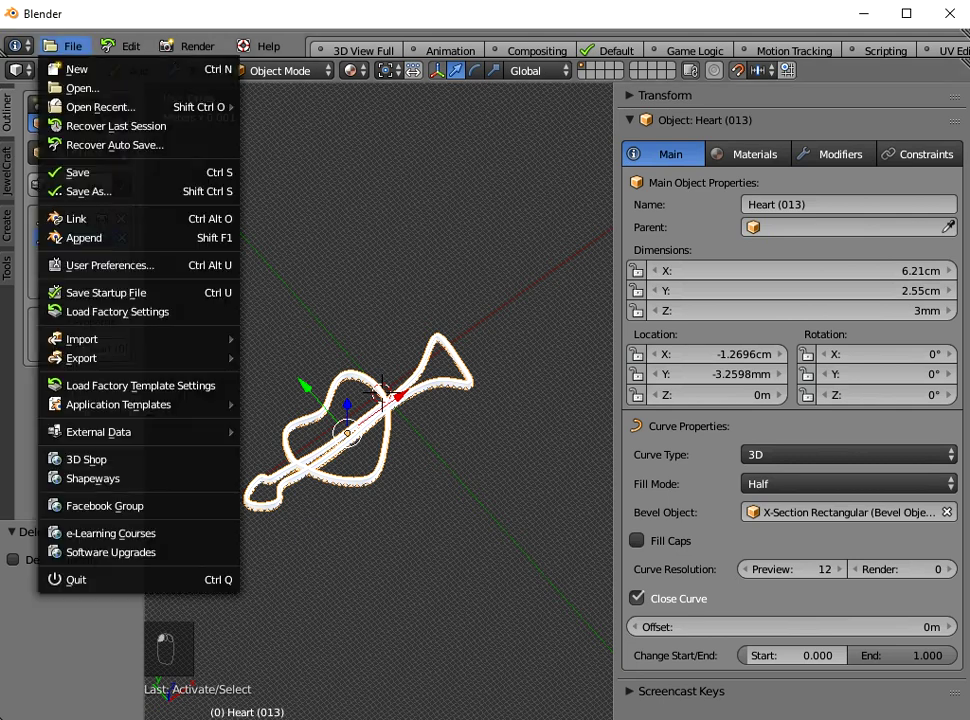
{"action": "mouse_move", "coordinate": [150, 106]}
{"action": "left_click", "coordinate": [376, 106]}
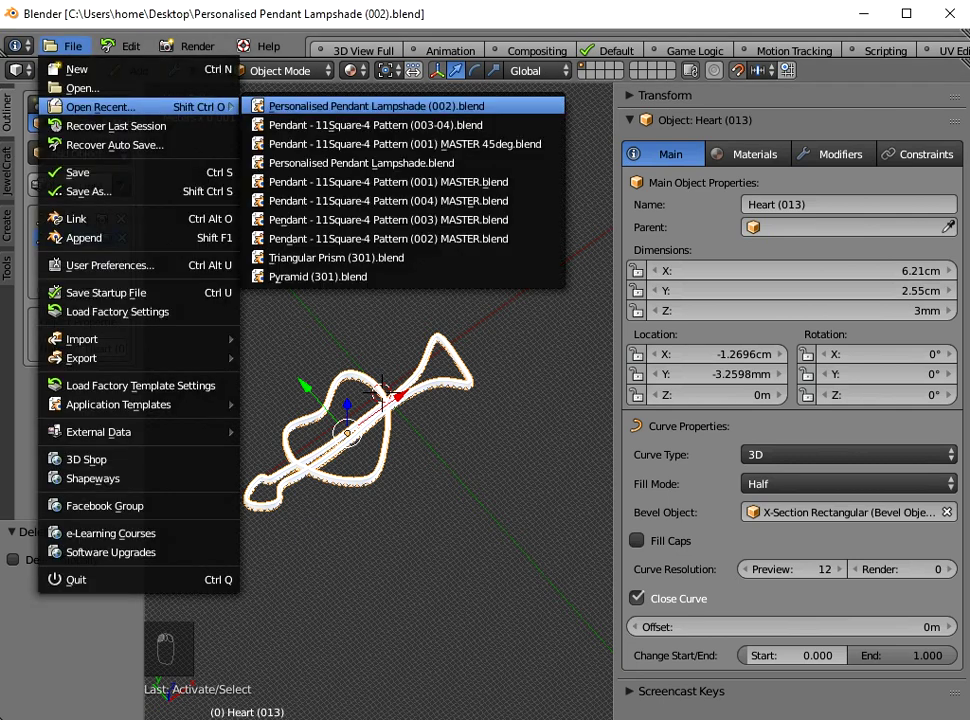
{"action": "middle_click_drag", "start_coordinate": [500, 400], "coordinate": [580, 440]}
{"action": "right_click", "coordinate": [553, 443]}
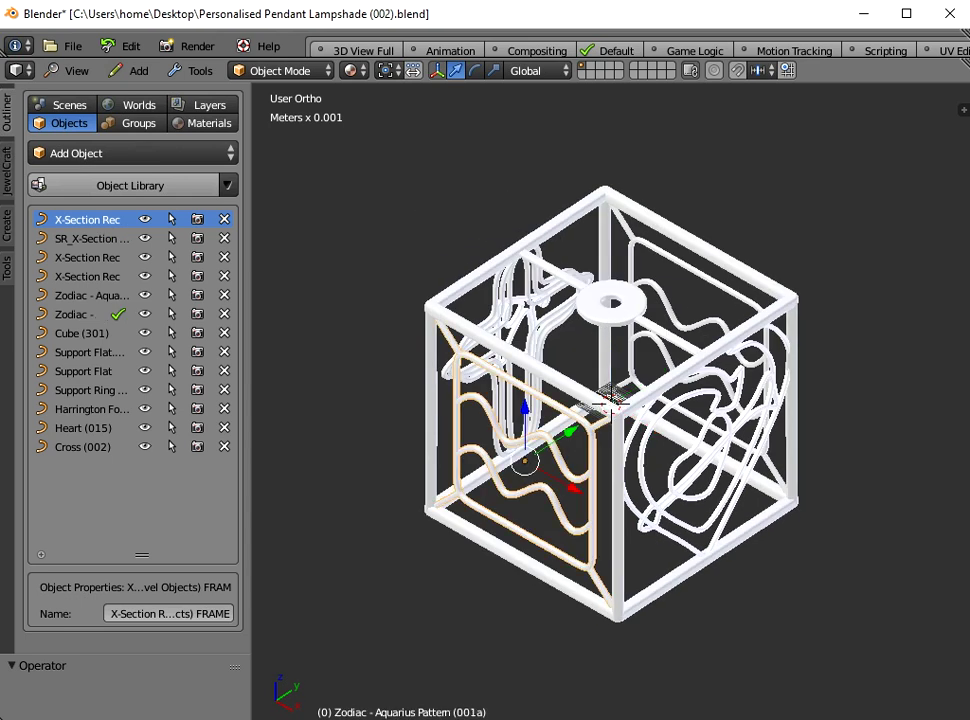
{"action": "key", "text": "n"}
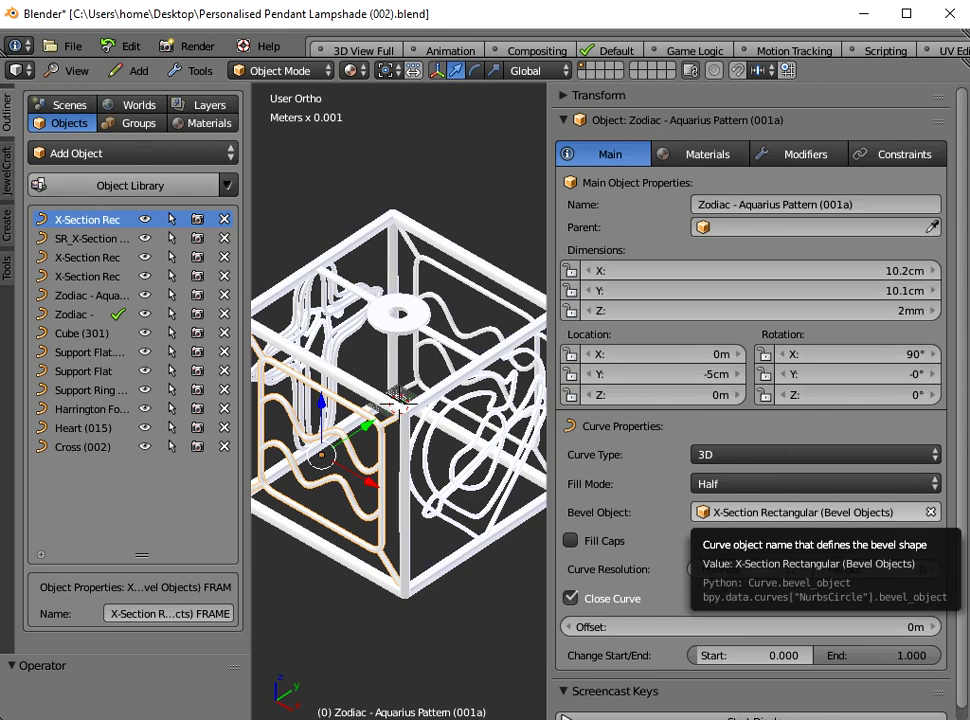
{"action": "scroll", "coordinate": [400, 400], "scroll_direction": "down", "scroll_amount": 2}
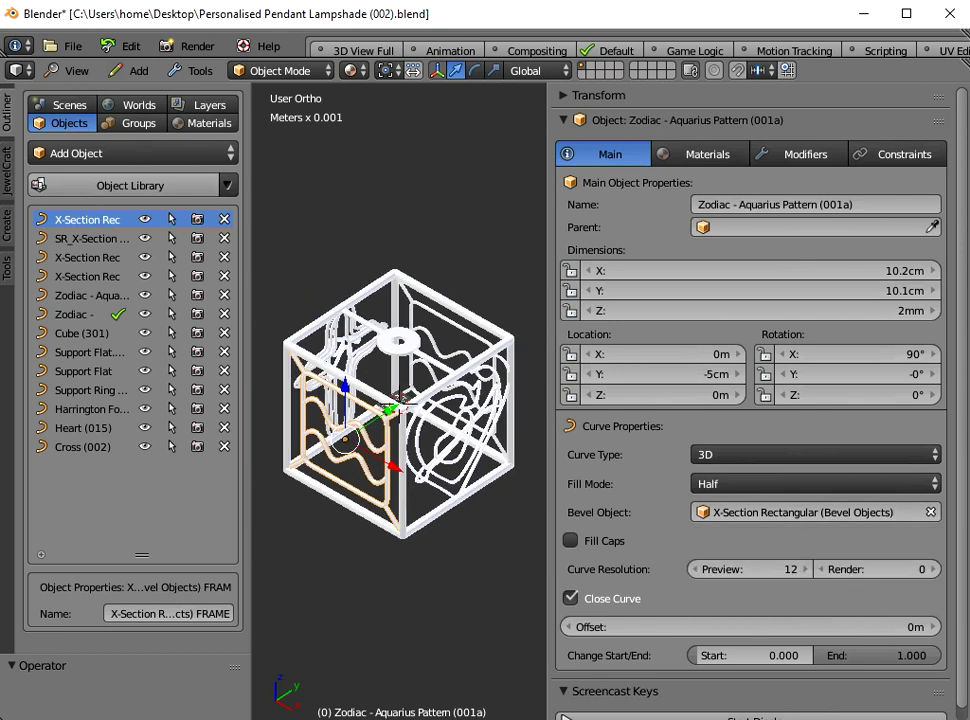
- Widen the X dimension of X-Section Rectangular (Bevel Objects) - Support Flat to 1.03 cm
{"action": "left_click", "coordinate": [86, 219]}
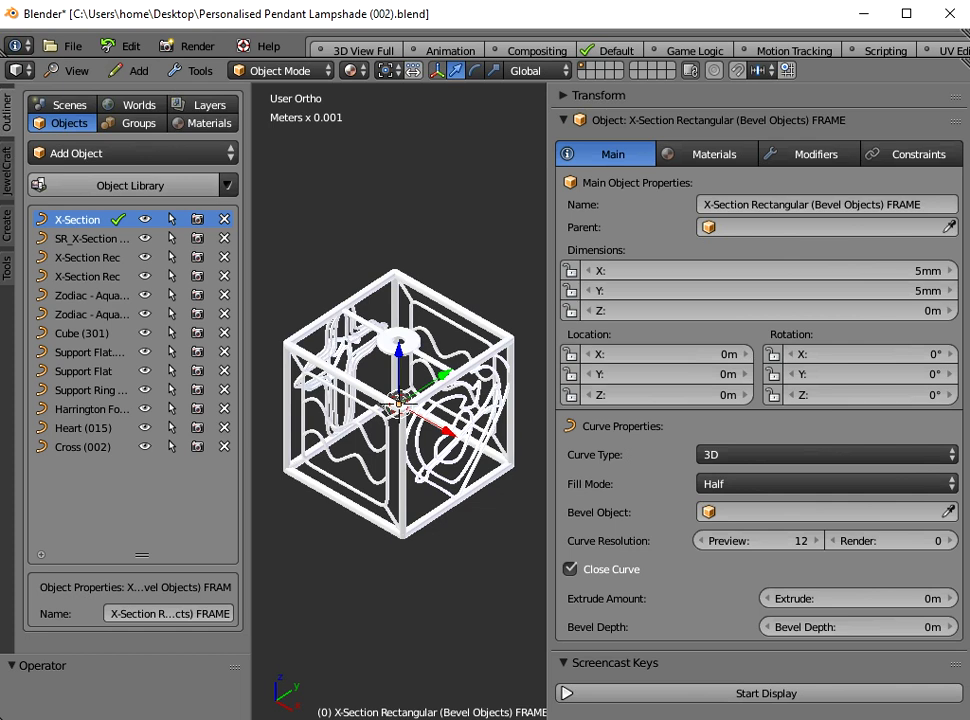
{"action": "left_click", "coordinate": [86, 257]}
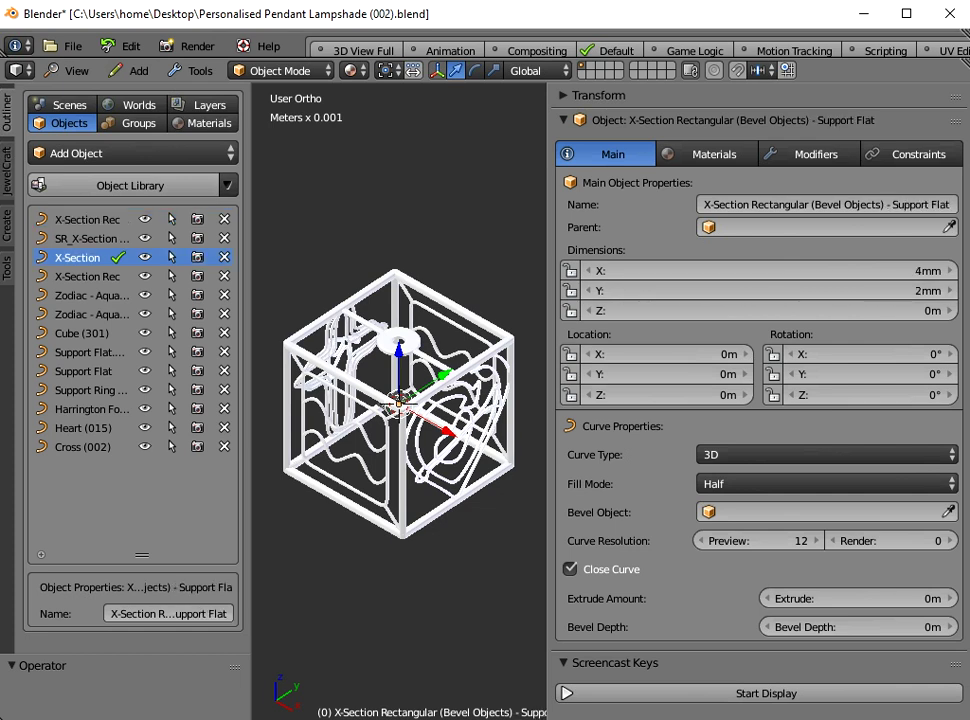
{"action": "left_click_drag", "start_coordinate": [760, 270], "coordinate": [855, 270]}
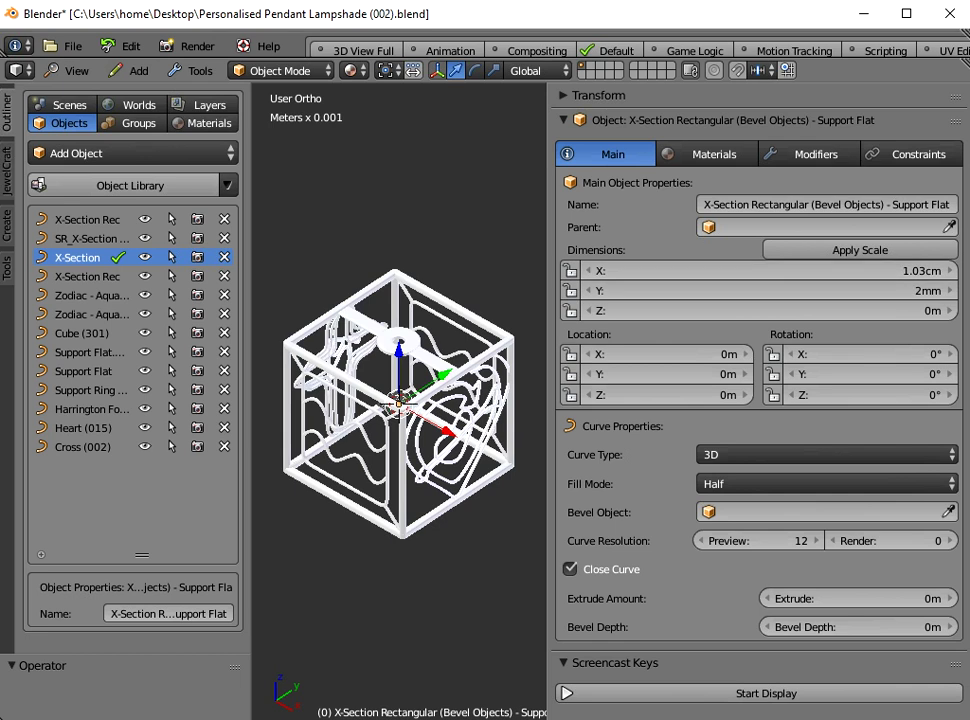
- Try an X dimension of 3.56 mm on X-Section Rectangular (Bevel Objects), and set it to 2 mm
{"action": "left_click", "coordinate": [86, 276]}
{"action": "left_click_drag", "start_coordinate": [760, 270], "coordinate": [784, 270]}
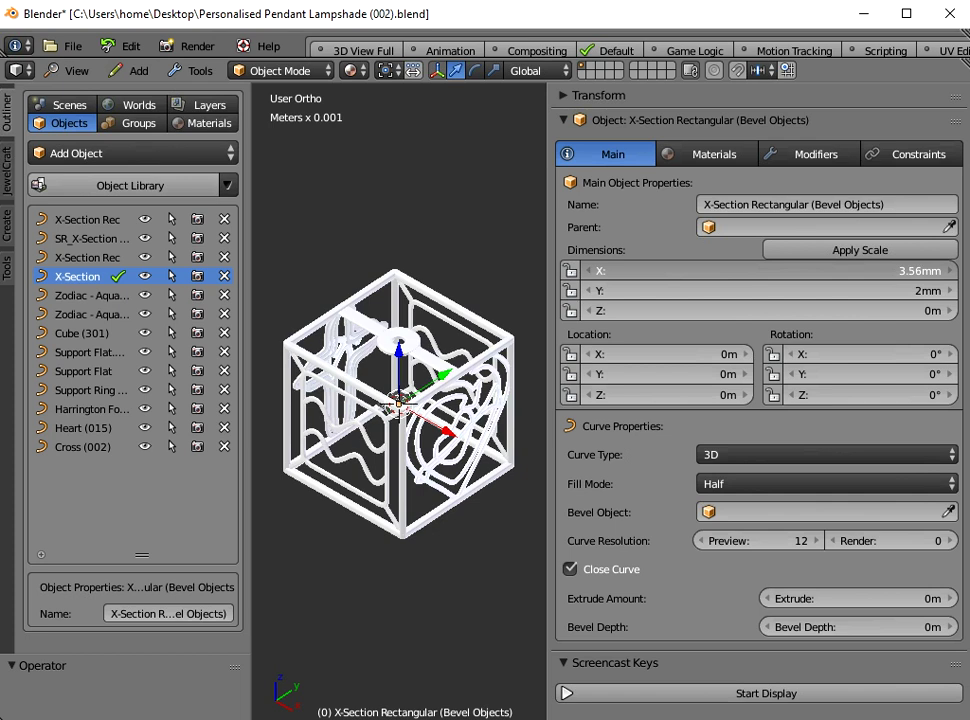
{"action": "left_click", "coordinate": [784, 270]}
{"action": "key", "text": "BackSpace"}
{"action": "type", "text": "2"}
{"action": "key", "text": "Return"}
{"action": "scroll", "coordinate": [399, 402], "scroll_direction": "up", "scroll_amount": 2}
{"action": "middle_click_drag", "start_coordinate": [399, 402], "coordinate": [430, 382], "text": "shift"}
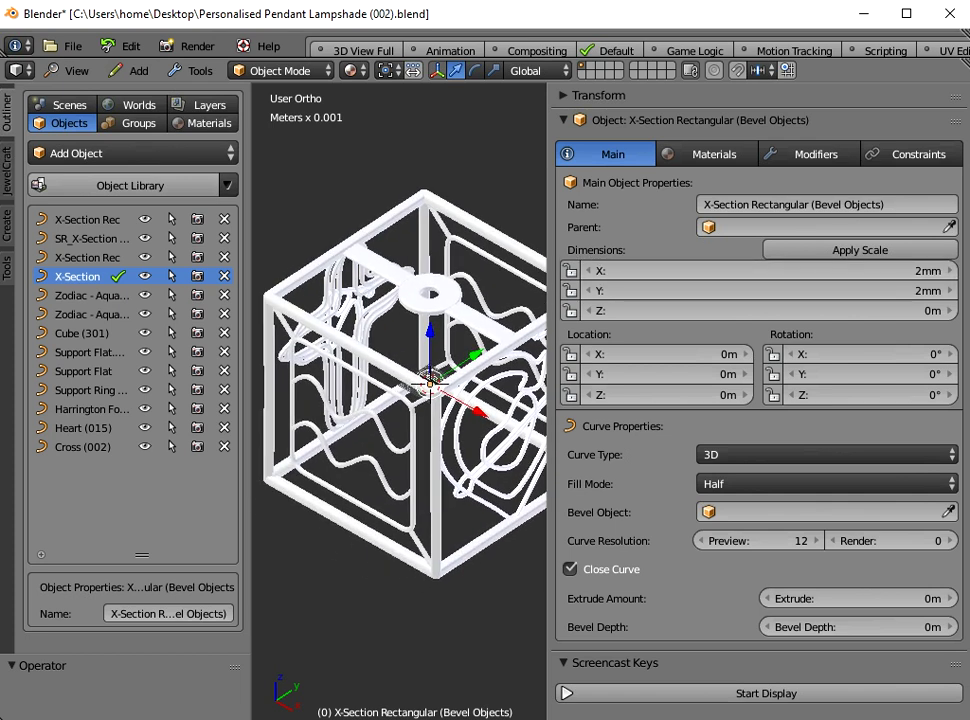
- Inspect which bevel objects the Cube (301) frame and the Heart (015) side pattern use
{"action": "right_click", "coordinate": [436, 430]}
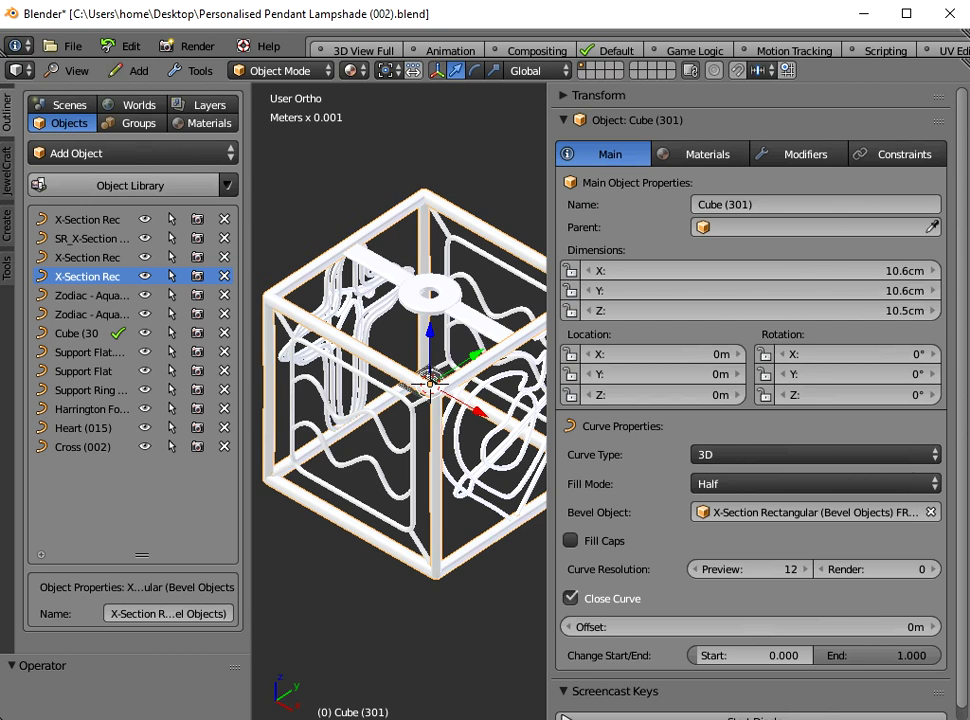
{"action": "left_click_drag", "start_coordinate": [553, 285], "coordinate": [493, 285]}
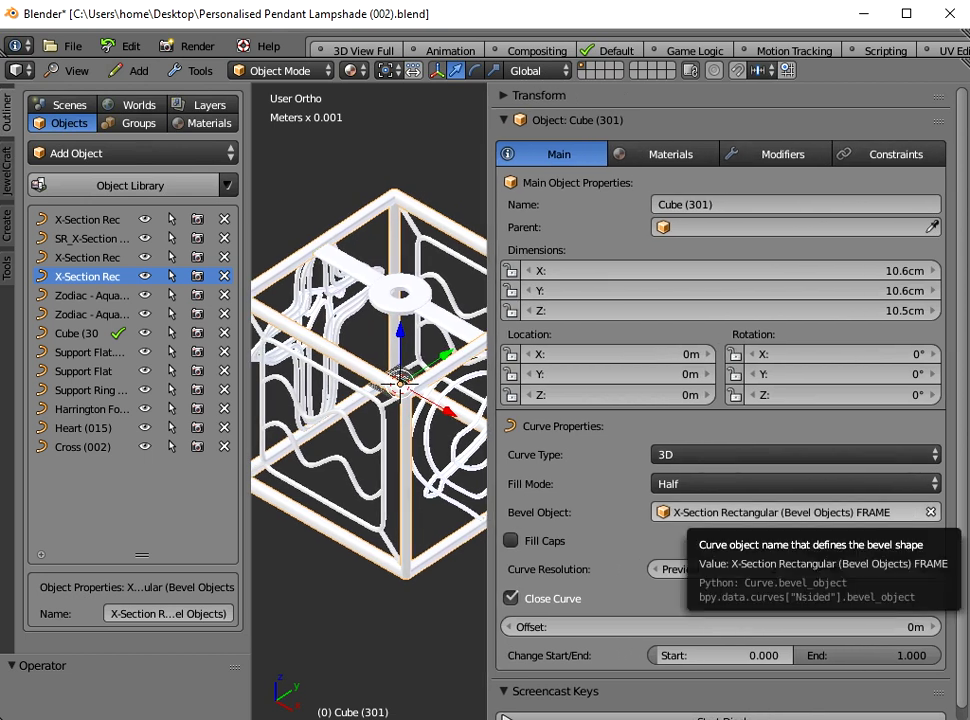
{"action": "left_click_drag", "start_coordinate": [493, 285], "coordinate": [673, 285]}
{"action": "middle_click_drag", "start_coordinate": [500, 380], "coordinate": [330, 357]}
{"action": "scroll", "coordinate": [460, 401], "scroll_direction": "up", "scroll_amount": 3}
{"action": "middle_click_drag", "start_coordinate": [390, 440], "coordinate": [485, 418]}
{"action": "right_click", "coordinate": [410, 425]}
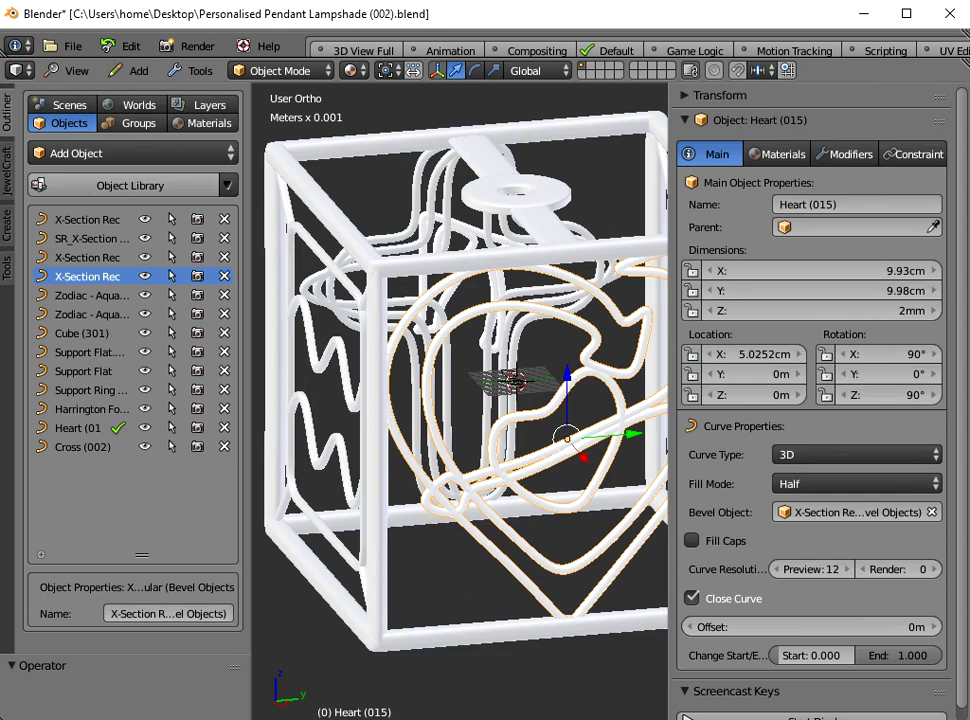
- Browse the object library's pattern categories without adding an object
{"action": "left_click", "coordinate": [120, 187]}
{"action": "left_click", "coordinate": [120, 203]}
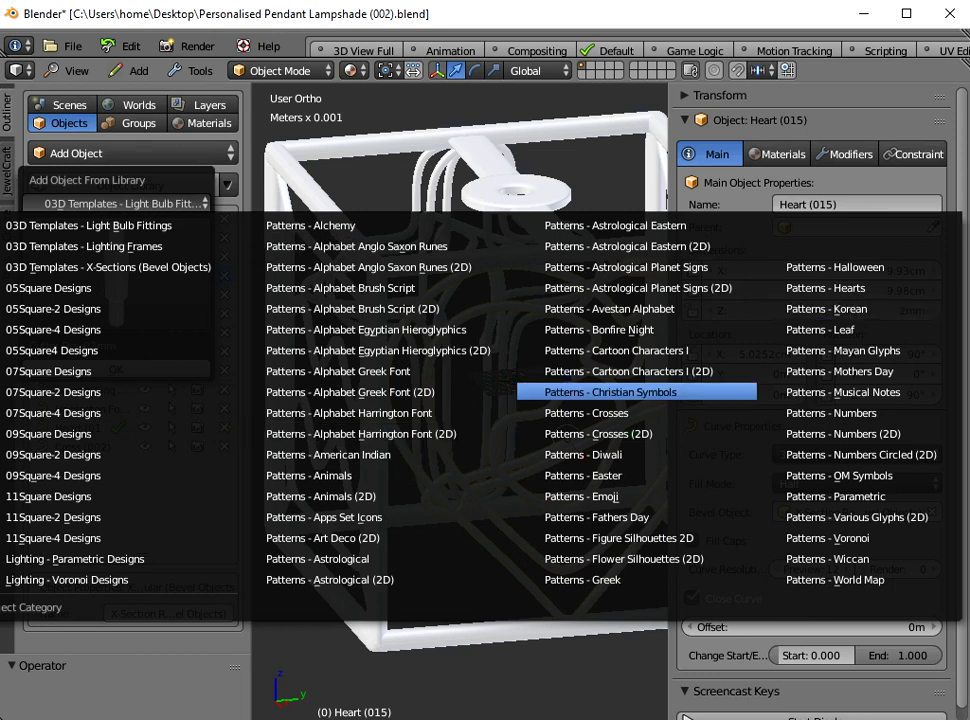
{"action": "key", "text": "Escape"}
{"action": "key", "text": "Escape"}
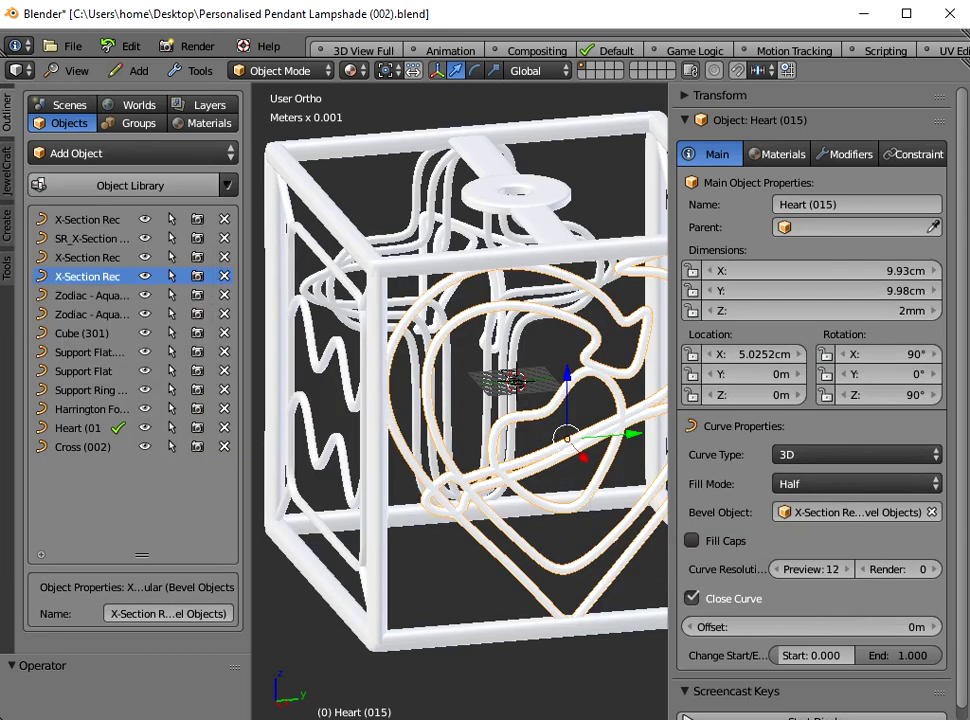
- Select Support Ring Dia. 08mm on top of the lampshade and inspect its bevel object
{"action": "scroll", "coordinate": [630, 393], "scroll_direction": "down", "scroll_amount": 1}
{"action": "middle_click_drag", "start_coordinate": [520, 390], "coordinate": [660, 448]}
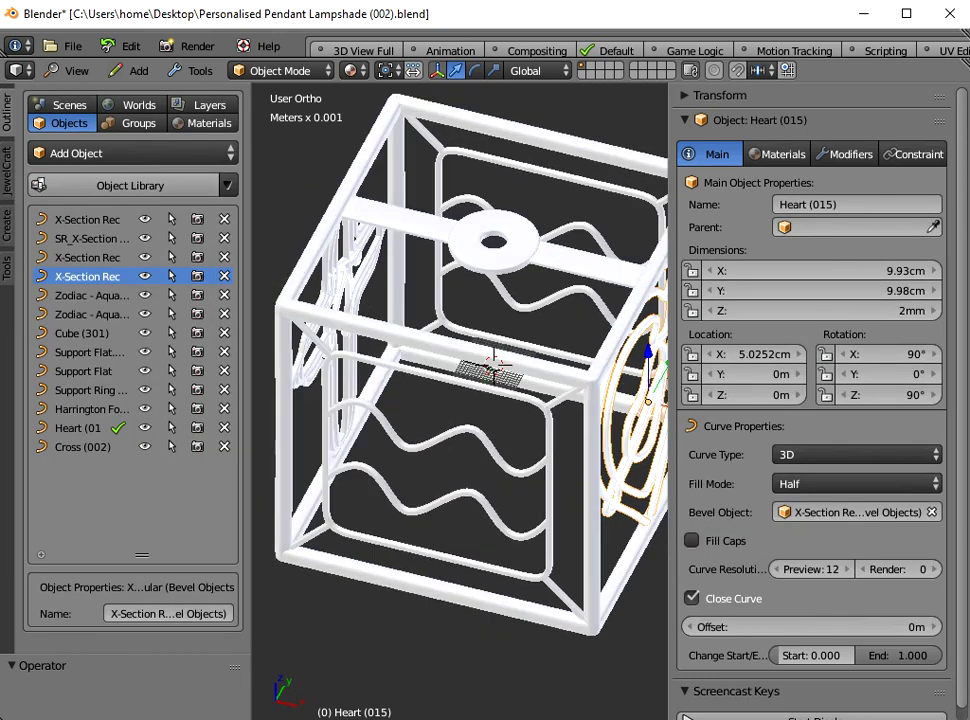
{"action": "middle_click_drag", "start_coordinate": [440, 400], "coordinate": [643, 468]}
{"action": "right_click", "coordinate": [453, 307]}
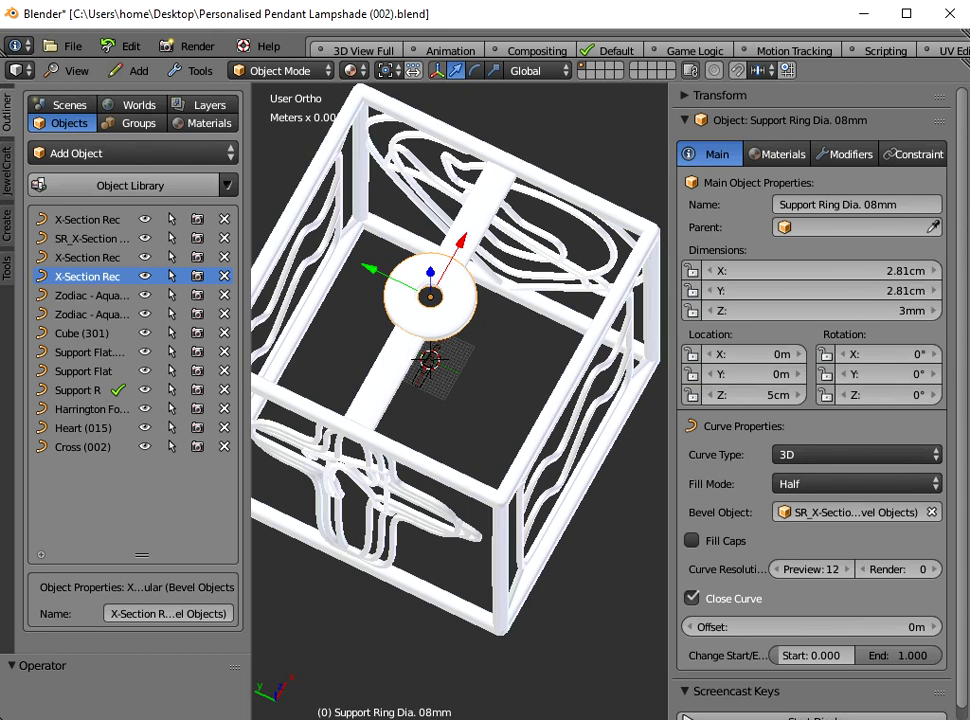
{"action": "middle_click_drag", "start_coordinate": [430, 360], "coordinate": [459, 384], "text": "shift"}
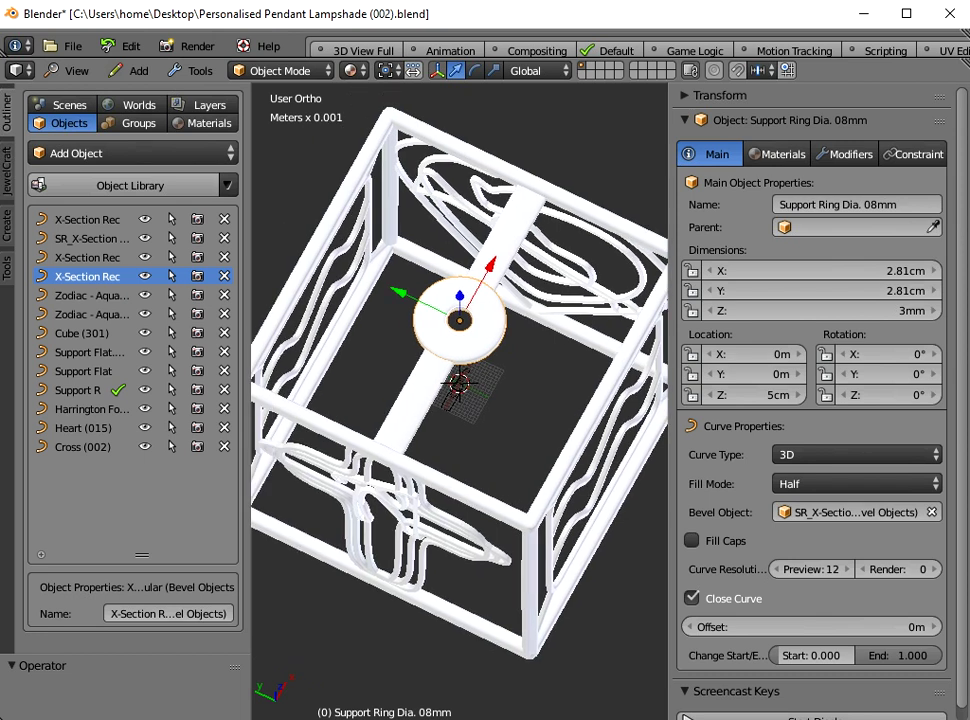
{"action": "left_click_drag", "start_coordinate": [668, 490], "coordinate": [532, 490]}
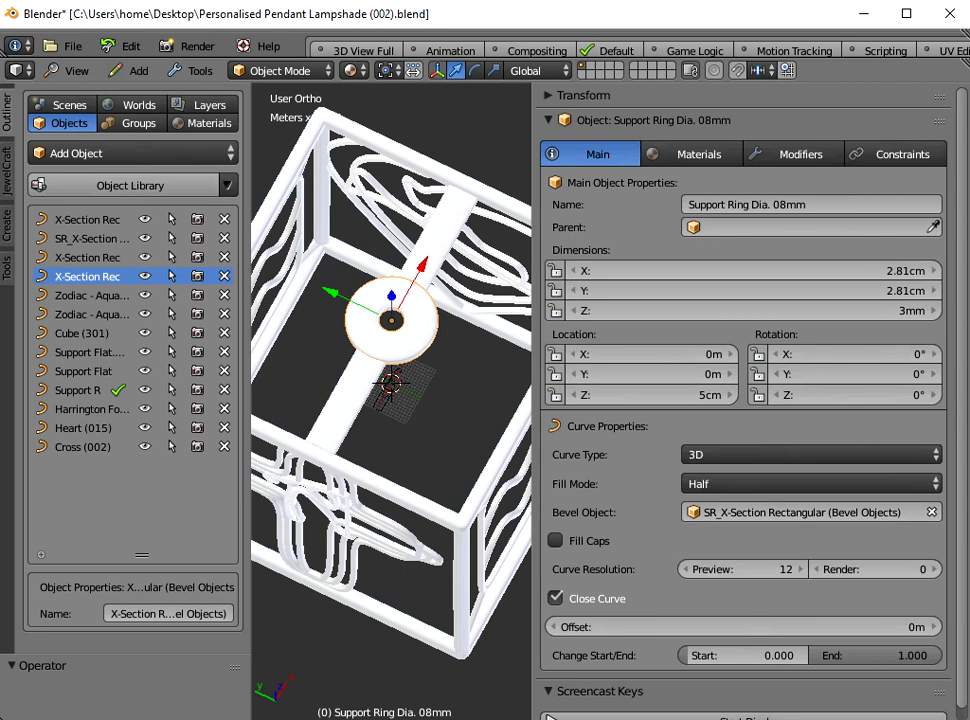
{"action": "left_click_drag", "start_coordinate": [532, 490], "coordinate": [628, 490]}
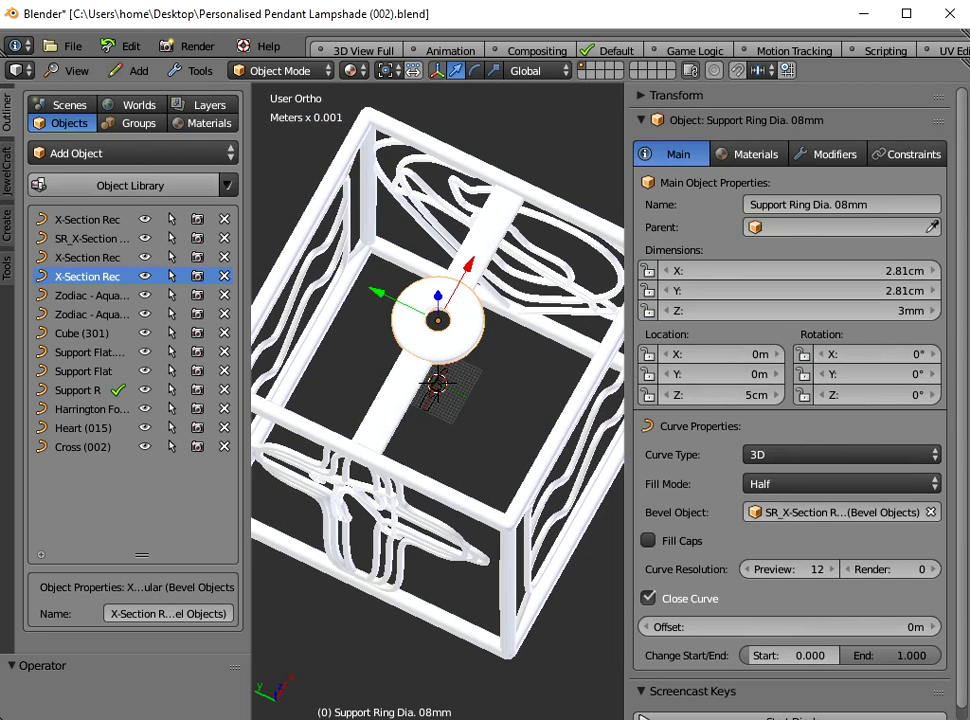
- Resize SR_X-Section Rectangular (Bevel Objects) to 8.23 mm in X and 6.08 mm in Y
{"action": "left_click", "coordinate": [82, 238]}
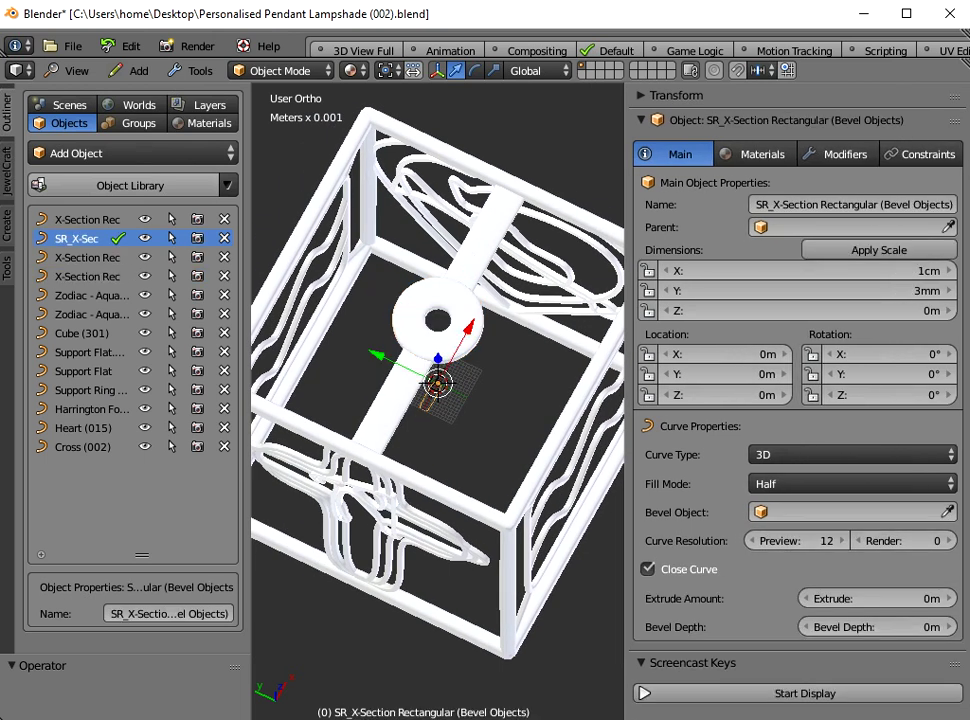
{"action": "left_click_drag", "start_coordinate": [626, 400], "coordinate": [576, 400]}
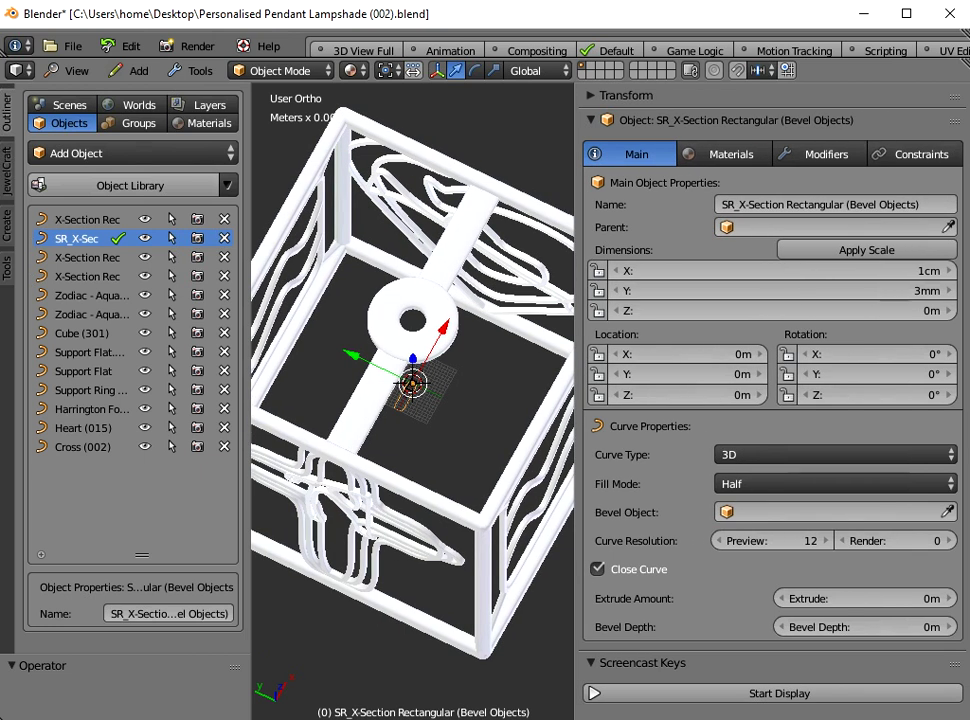
{"action": "left_click_drag", "start_coordinate": [770, 290], "coordinate": [814, 290]}
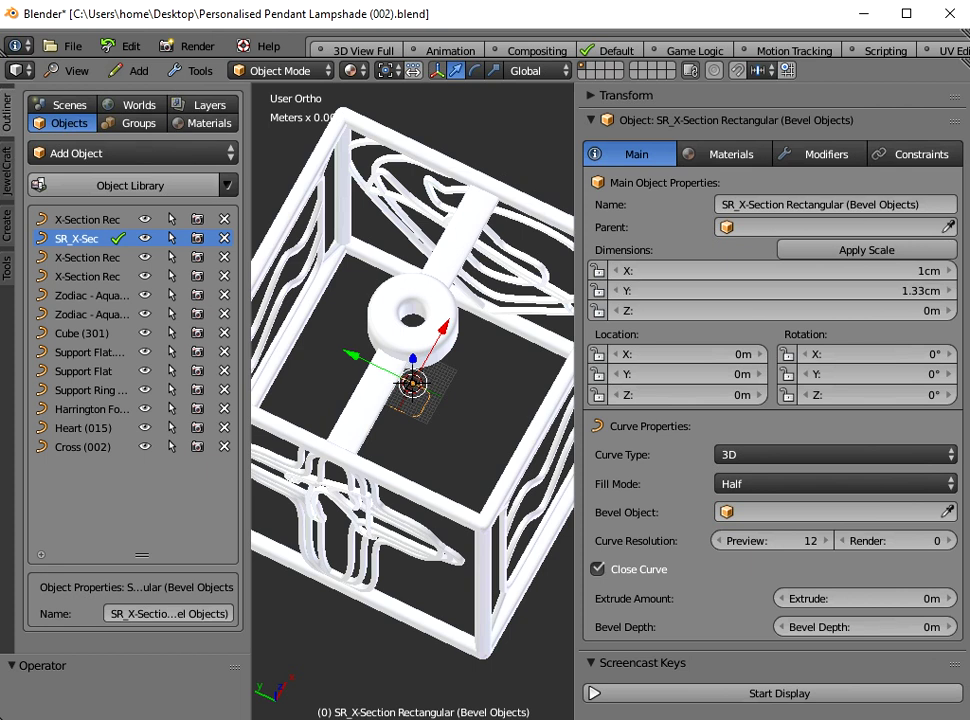
{"action": "scroll", "coordinate": [412, 400], "scroll_direction": "up", "scroll_amount": 3}
{"action": "middle_click_drag", "start_coordinate": [412, 400], "coordinate": [435, 420], "text": "shift"}
{"action": "scroll", "coordinate": [432, 370], "scroll_direction": "up", "scroll_amount": 1}
{"action": "left_click_drag", "start_coordinate": [812, 290], "coordinate": [722, 270]}
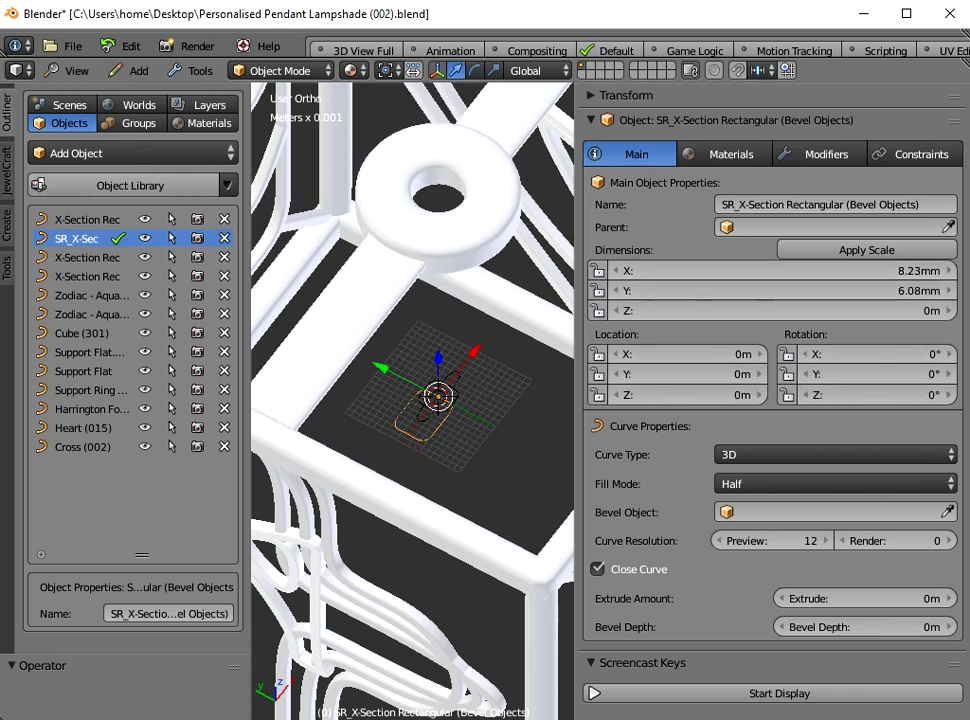
- Browse the object library's 03D Templates - X-Sections (Bevel Objects) category without adding an object
{"action": "left_click", "coordinate": [130, 153]}
{"action": "left_click", "coordinate": [150, 203]}
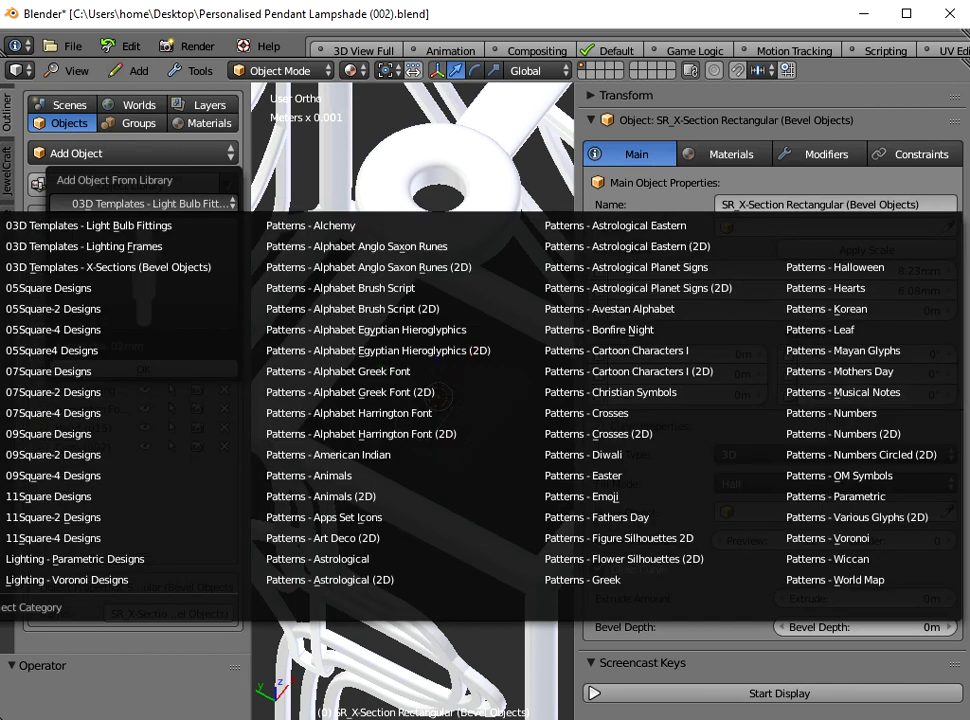
{"action": "left_click", "coordinate": [110, 266]}
{"action": "left_click", "coordinate": [110, 266]}
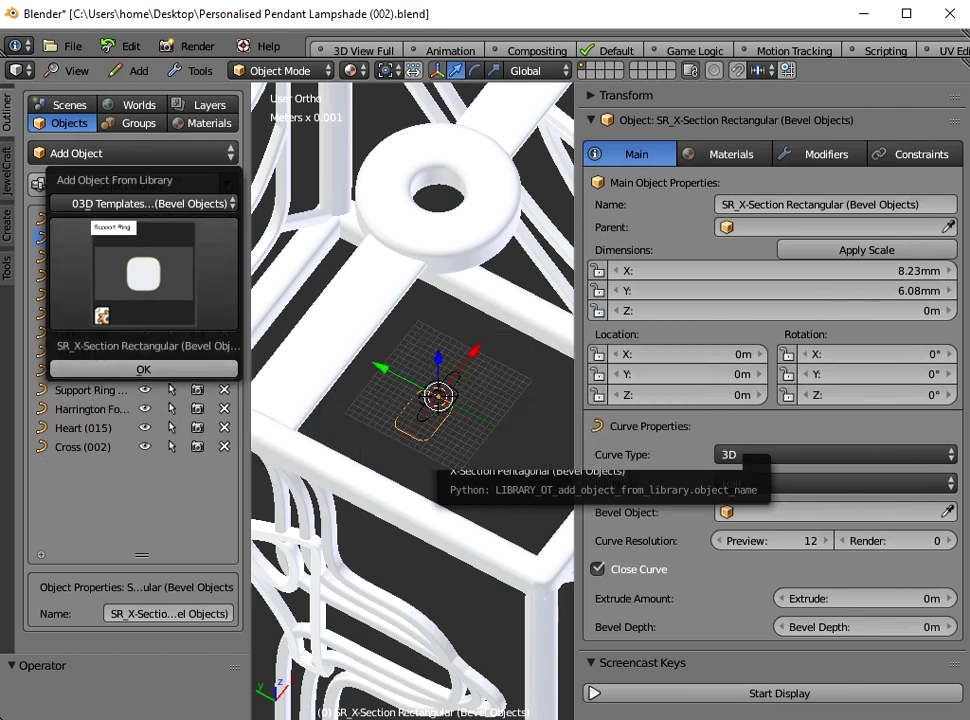
- Widen the 3D view and examine the frames and supports in the library's 03D Templates - Lighting Frames category
{"action": "scroll", "coordinate": [412, 401], "scroll_direction": "down", "scroll_amount": 7}
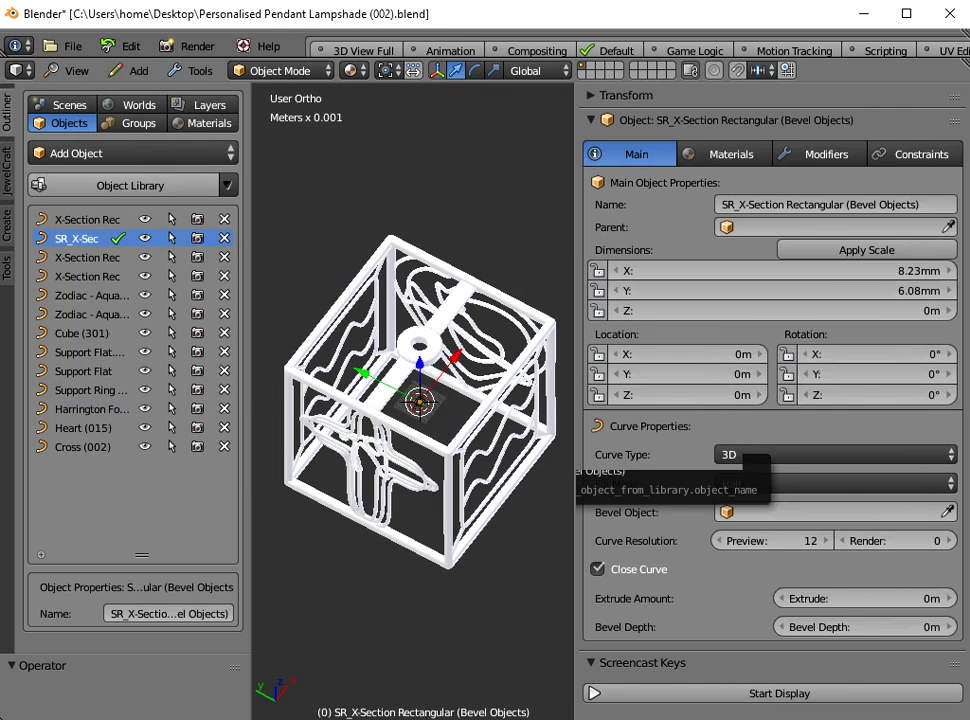
{"action": "left_click_drag", "start_coordinate": [575, 400], "coordinate": [704, 400]}
{"action": "left_click", "coordinate": [130, 185]}
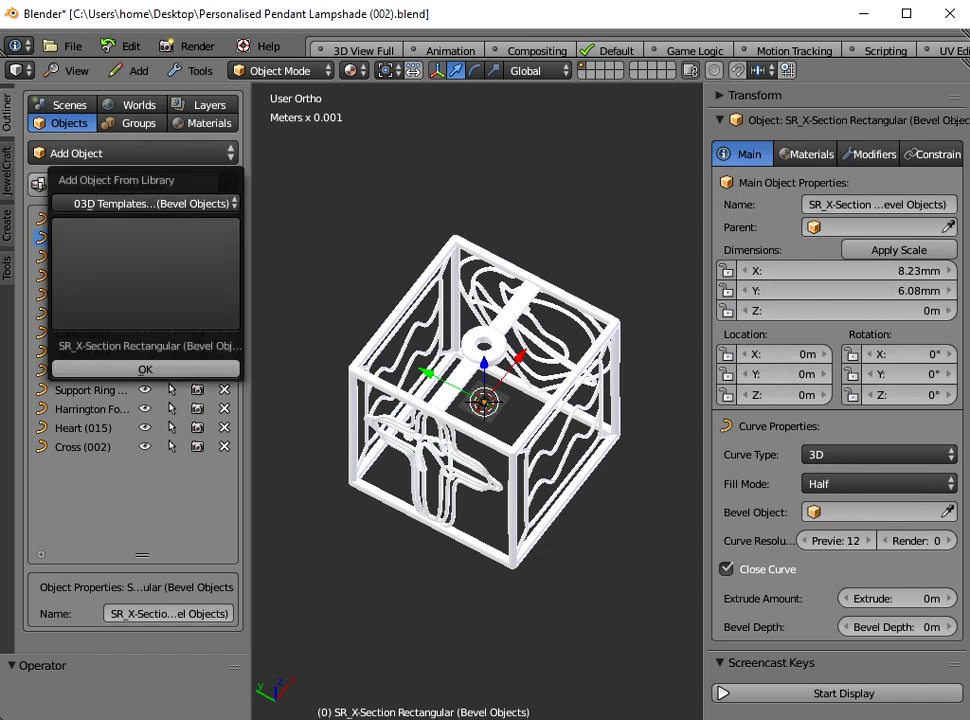
{"action": "left_click", "coordinate": [150, 203]}
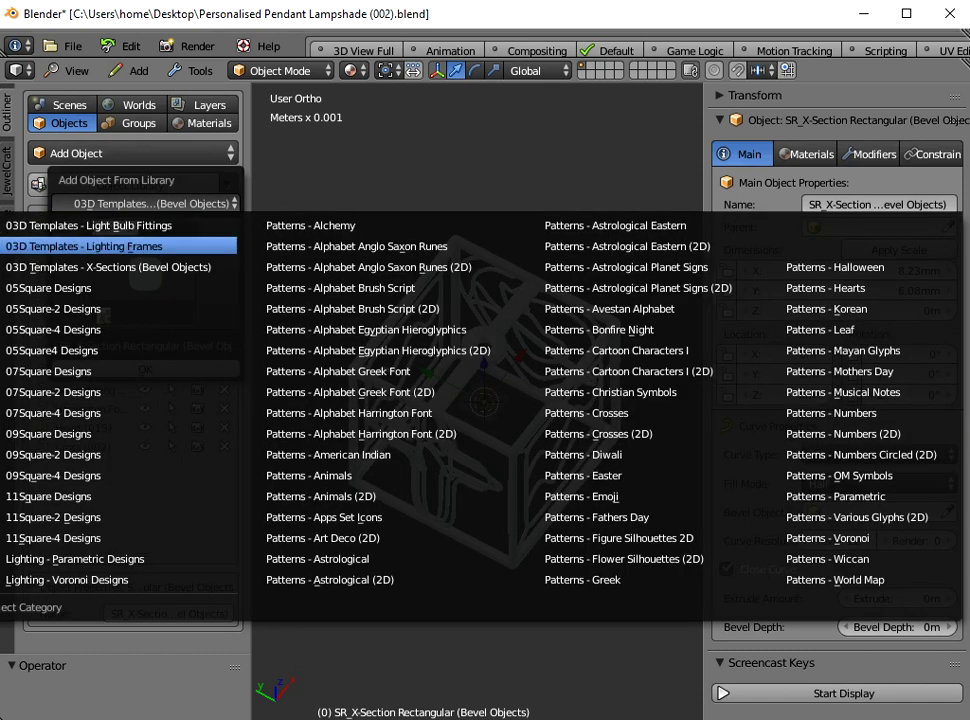
{"action": "left_click", "coordinate": [140, 246]}
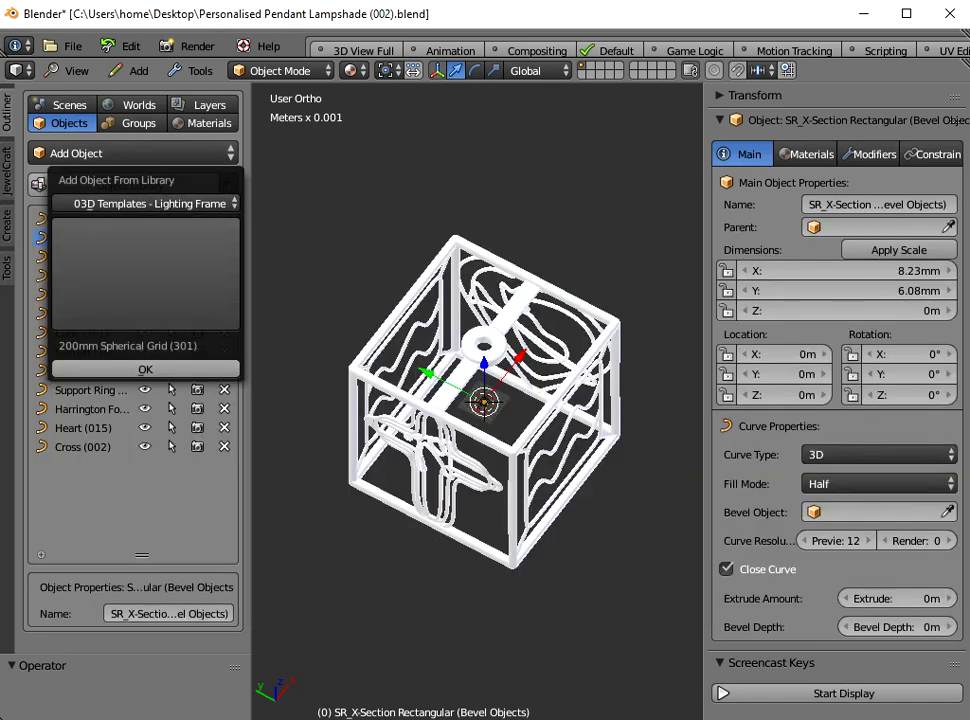
{"action": "left_click", "coordinate": [145, 270]}
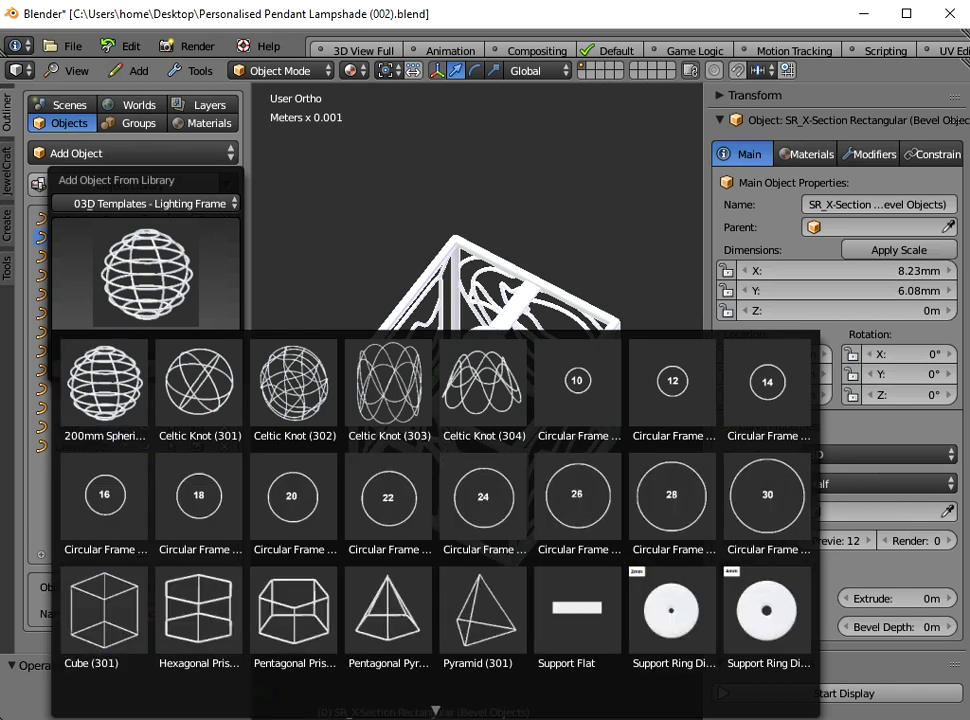
{"action": "scroll", "coordinate": [483, 580], "scroll_direction": "down", "scroll_amount": 2}
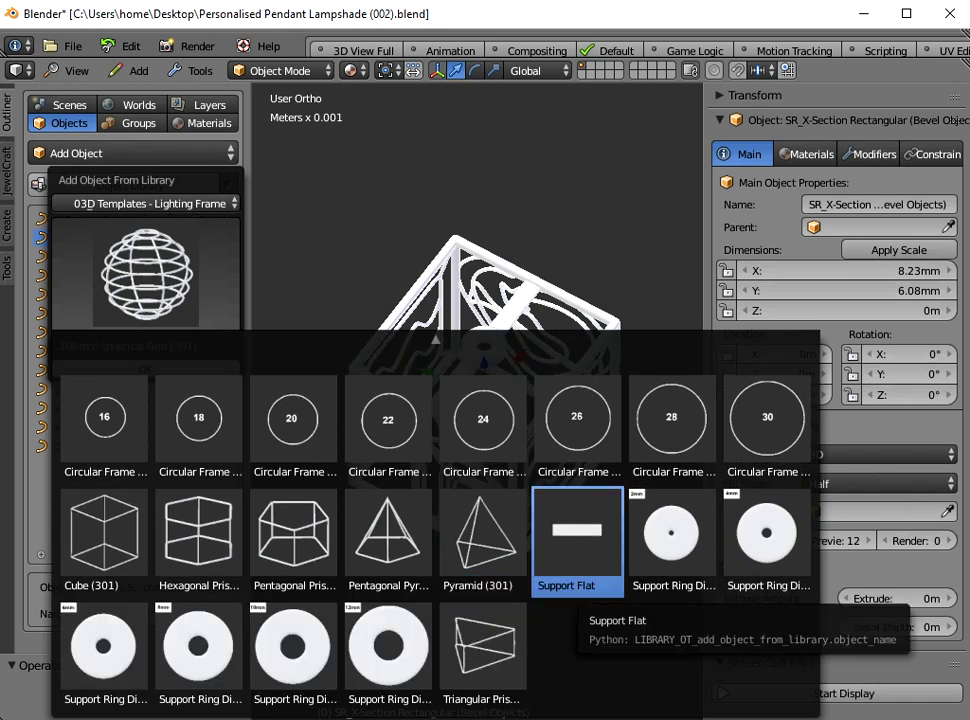
{"action": "scroll", "coordinate": [577, 540], "scroll_direction": "up", "scroll_amount": 2}
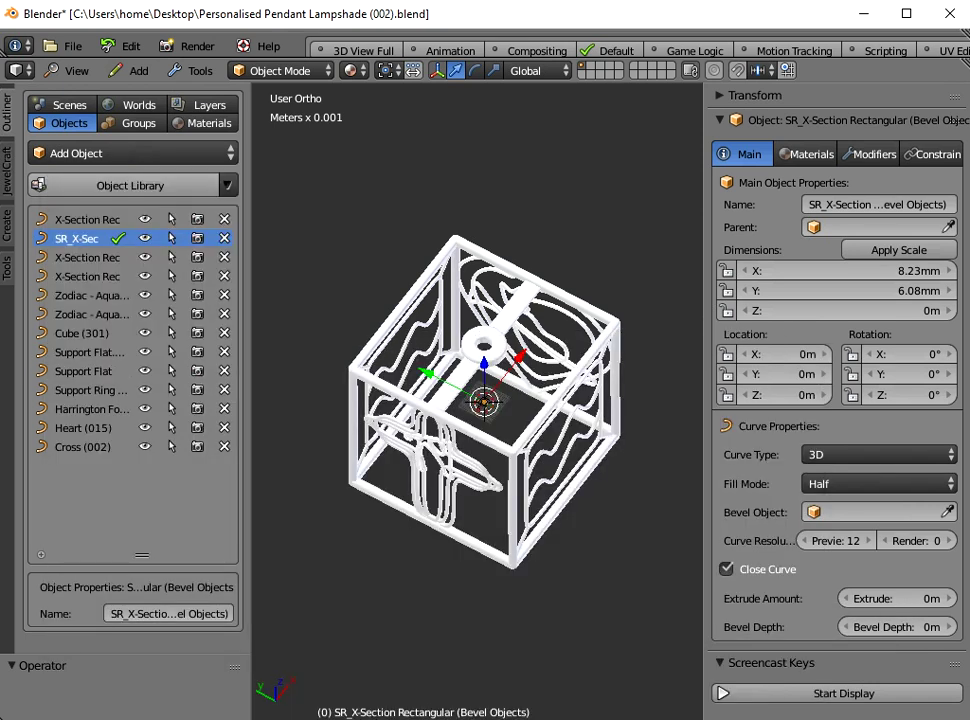
{"action": "scroll", "coordinate": [477, 402], "scroll_direction": "up", "scroll_amount": 6}
{"action": "scroll", "coordinate": [477, 402], "scroll_direction": "down", "scroll_amount": 6}
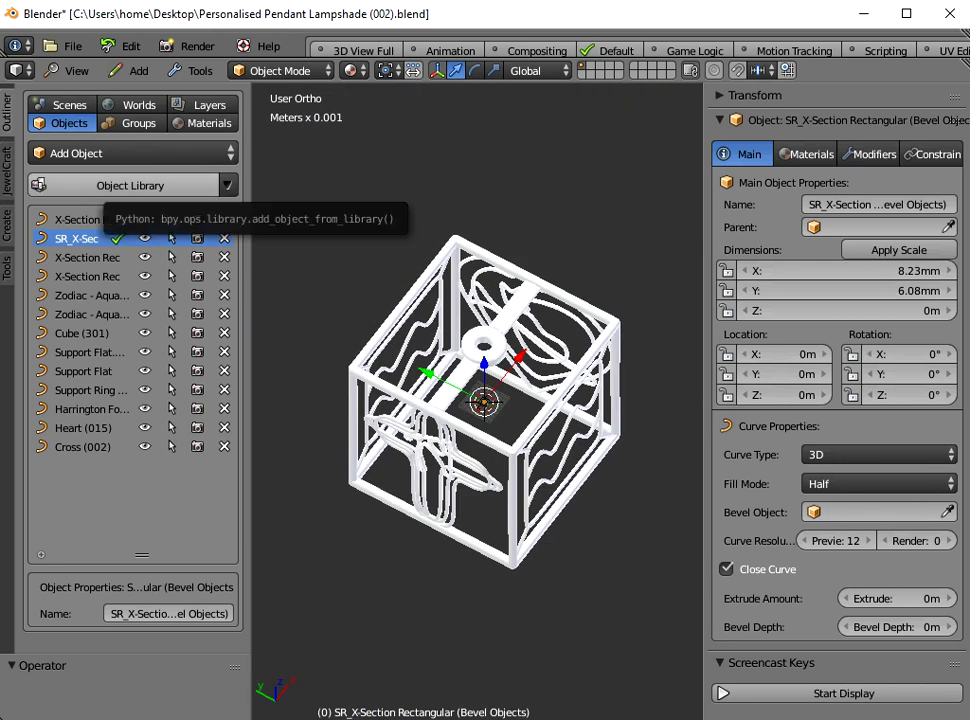
- Add the E14 Candle Filament Bulb 35mm from the 03D Templates - Light Bulb Fittings library category
{"action": "left_click", "coordinate": [110, 185]}
{"action": "left_click", "coordinate": [103, 212]}
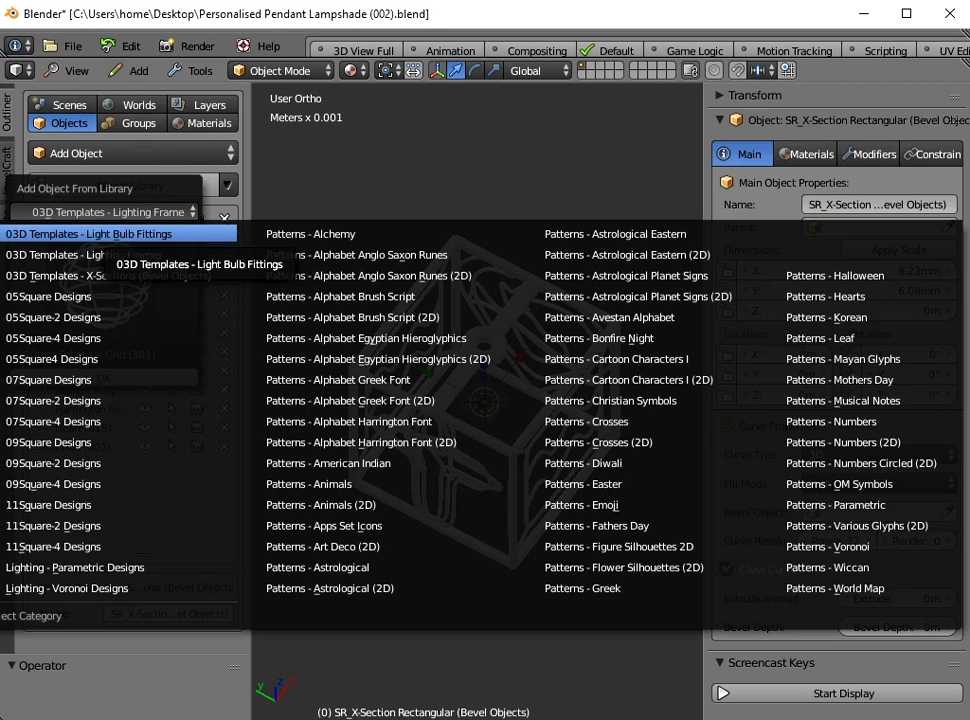
{"action": "left_click", "coordinate": [100, 234]}
{"action": "left_click", "coordinate": [105, 280]}
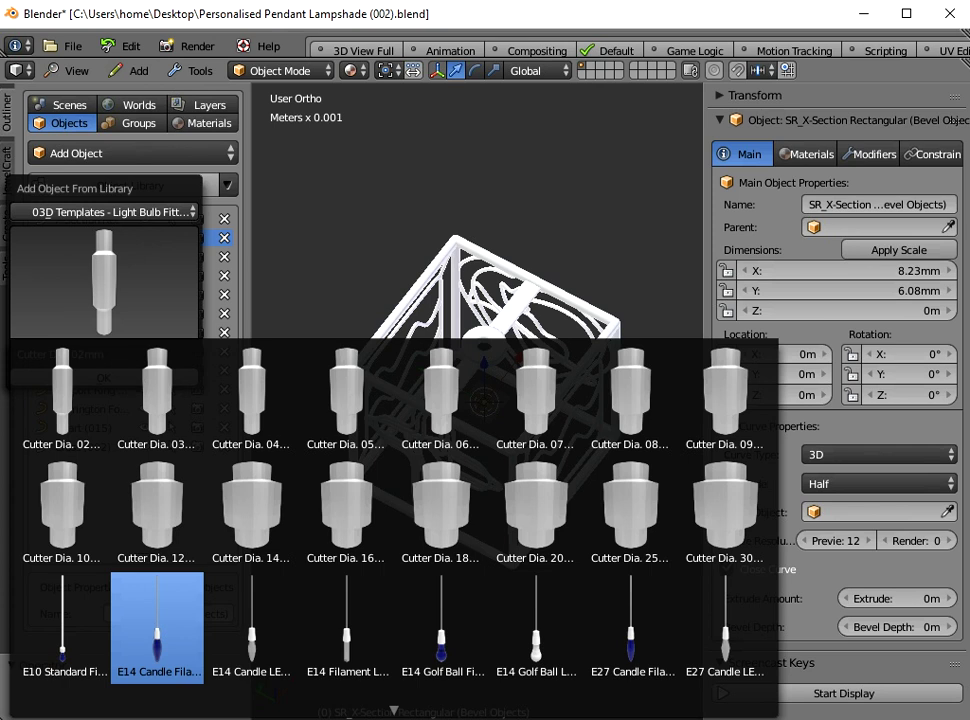
{"action": "left_click", "coordinate": [157, 625]}
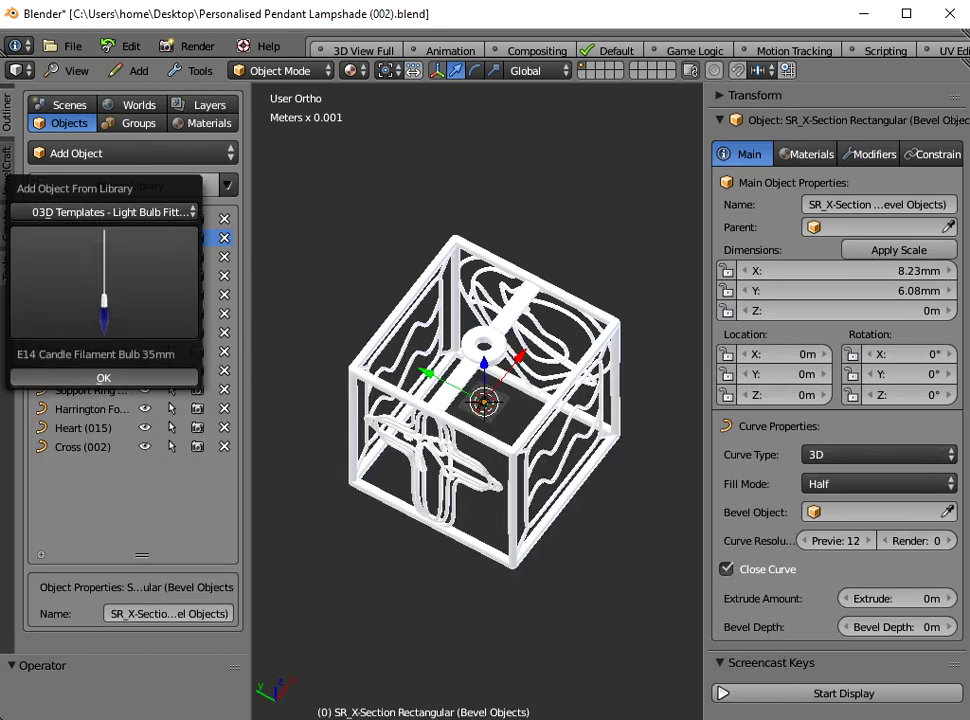
{"action": "left_click", "coordinate": [100, 377]}
- Examine the size and position of the candle bulb against the lampshade frame from the side
{"action": "left_click", "coordinate": [484, 402]}
{"action": "scroll", "coordinate": [484, 402], "scroll_direction": "up", "scroll_amount": 1}
{"action": "middle_click_drag", "start_coordinate": [484, 402], "coordinate": [631, 275]}
{"action": "scroll", "coordinate": [631, 275], "scroll_direction": "down", "scroll_amount": 3}
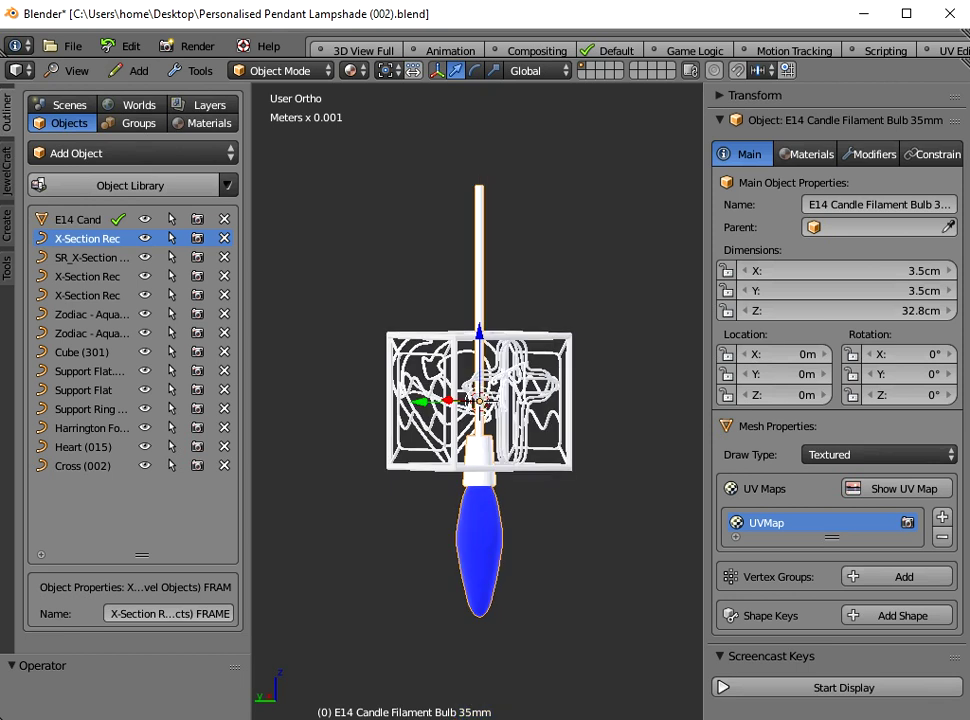
{"action": "middle_click_drag", "start_coordinate": [490, 395], "coordinate": [652, 382], "text": "shift"}
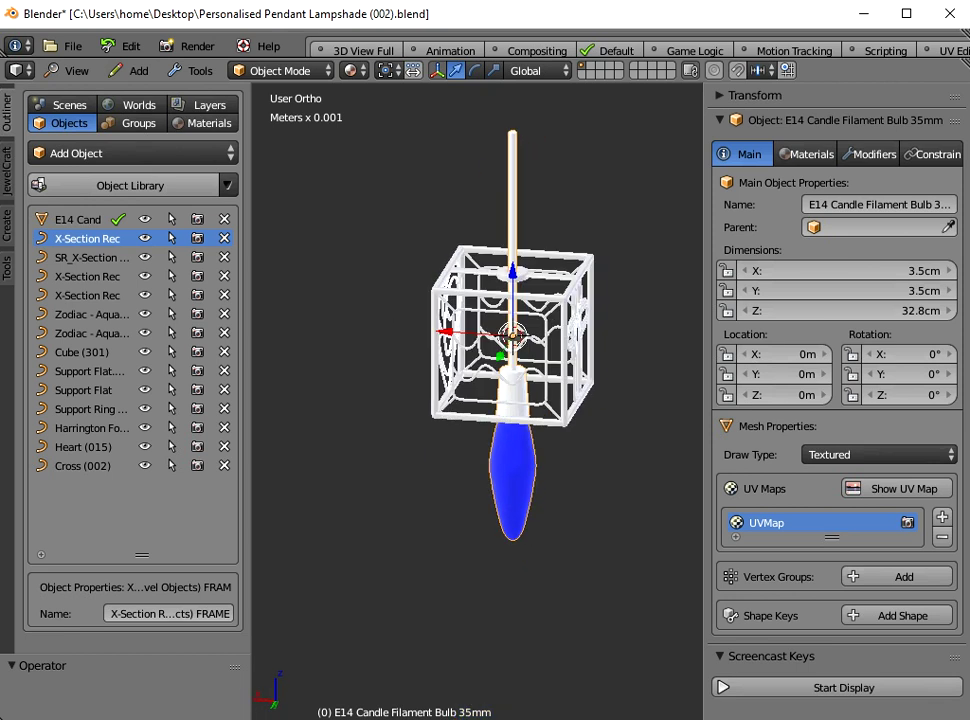
{"action": "scroll", "coordinate": [652, 382], "scroll_direction": "up", "scroll_amount": 3}
{"action": "middle_click_drag", "start_coordinate": [480, 400], "coordinate": [448, 352]}
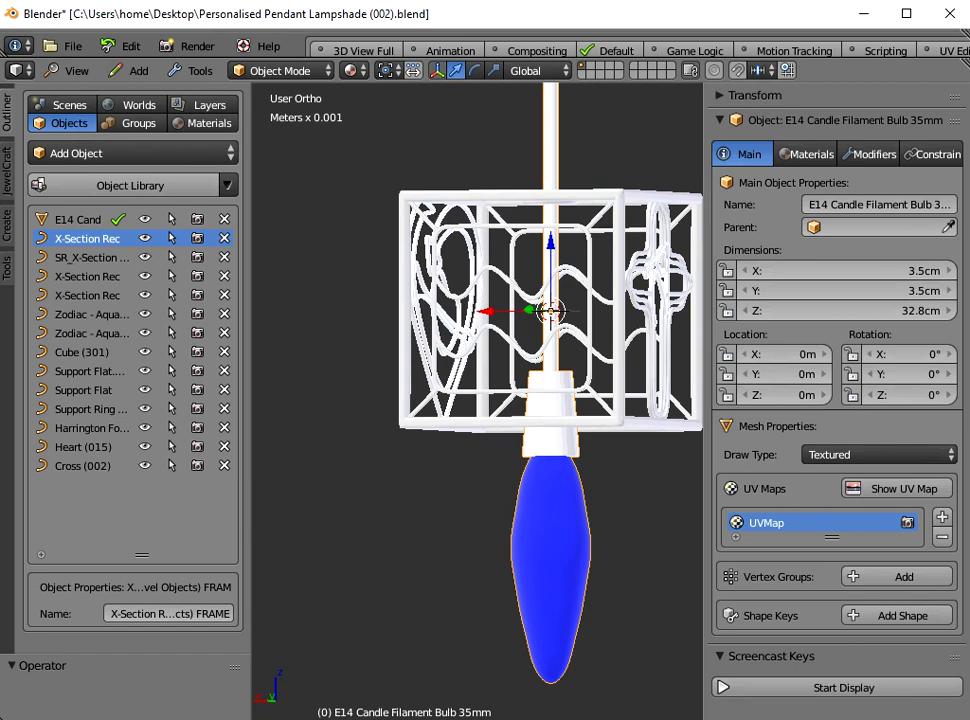
- Browse the cutters and bulbs in the library's 03D Templates - Light Bulb Fittings category
{"action": "left_click", "coordinate": [125, 185]}
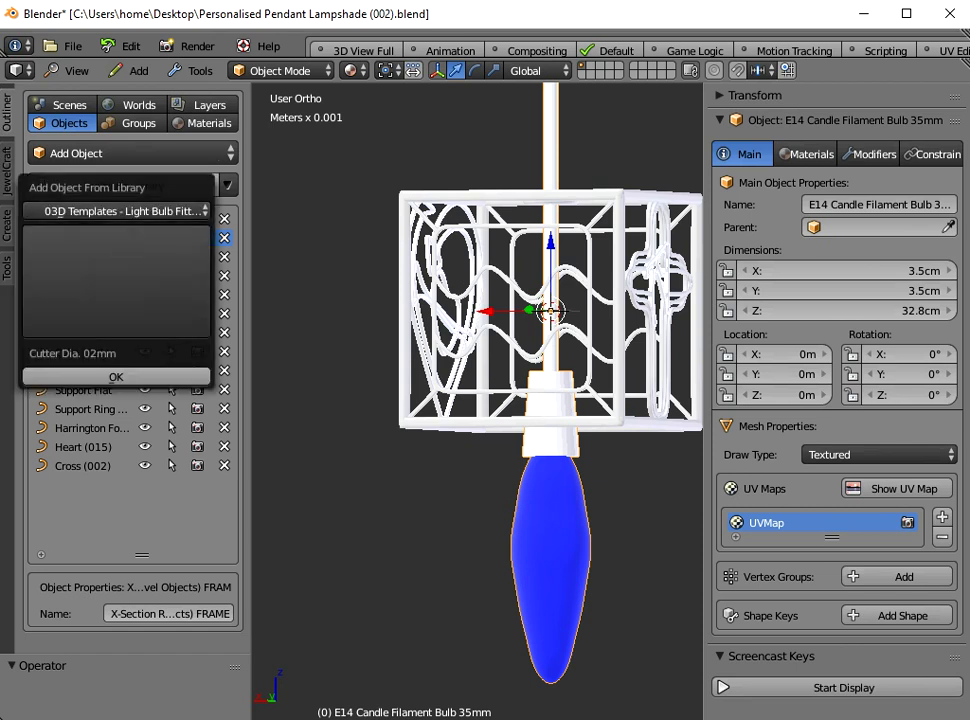
{"action": "left_click", "coordinate": [125, 211]}
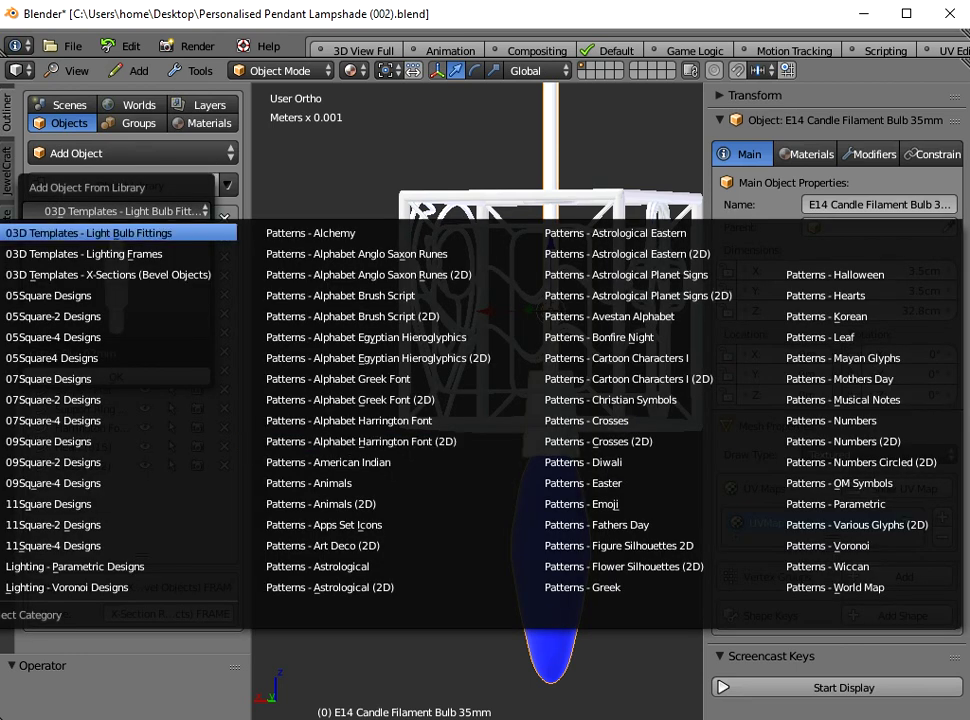
{"action": "left_click", "coordinate": [120, 233]}
{"action": "left_click", "coordinate": [117, 285]}
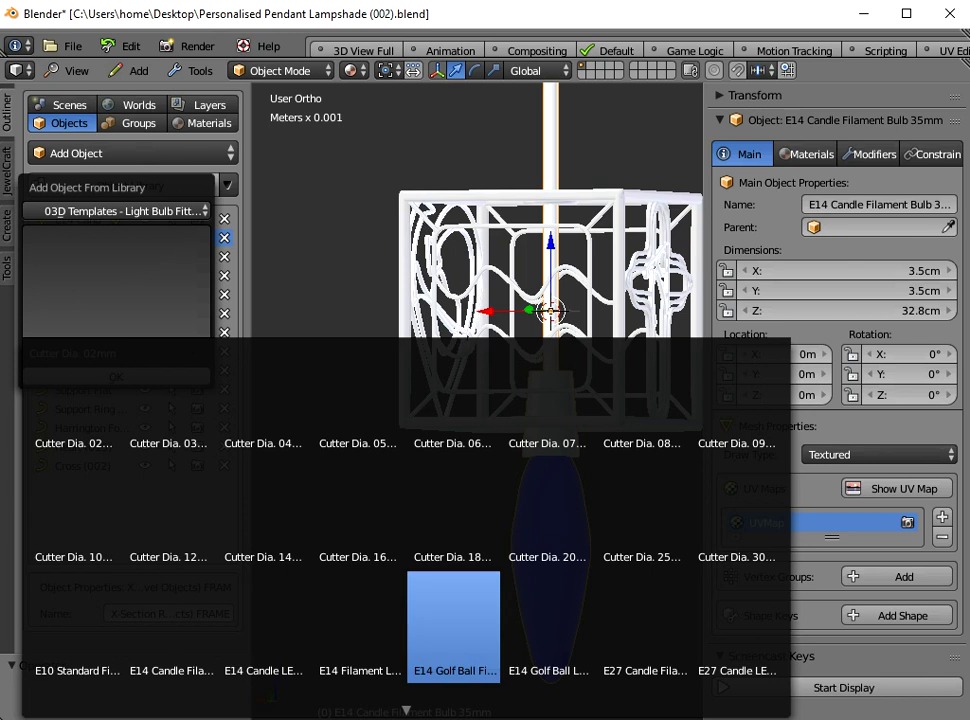